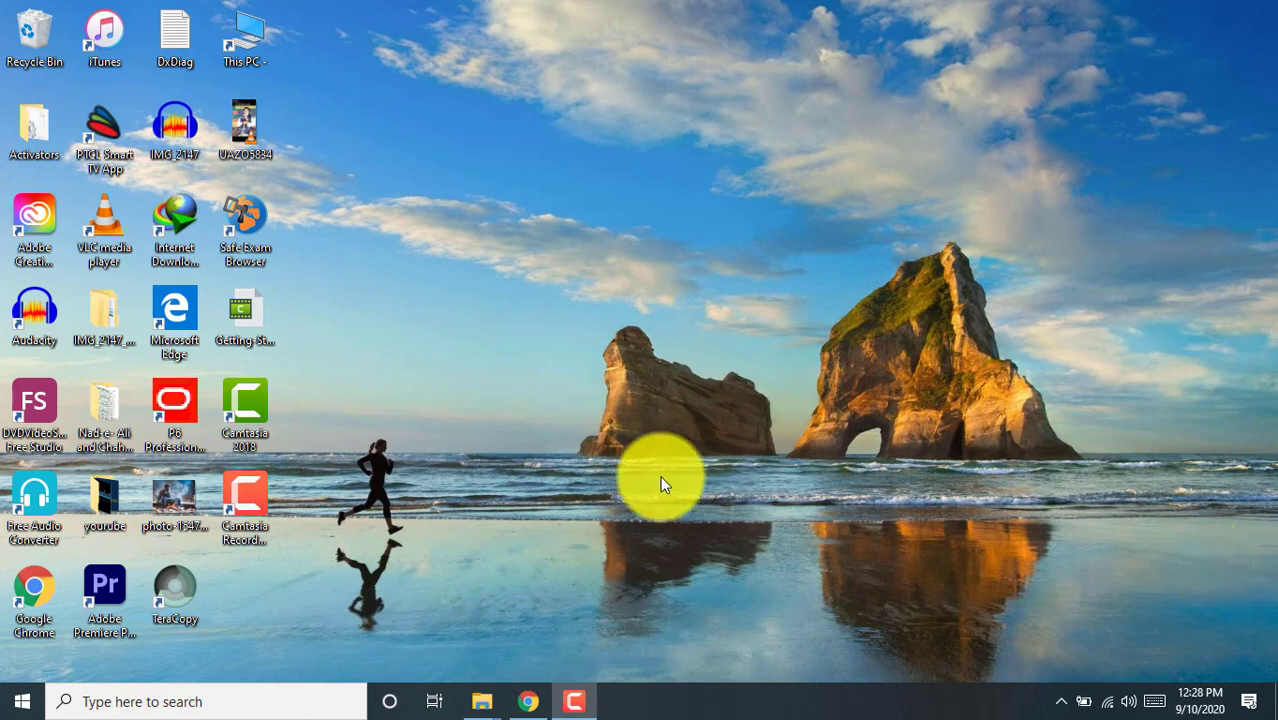
Launch Chrome and search Google for 'oracle delivery' using the suggestion.
left_click(526, 705)
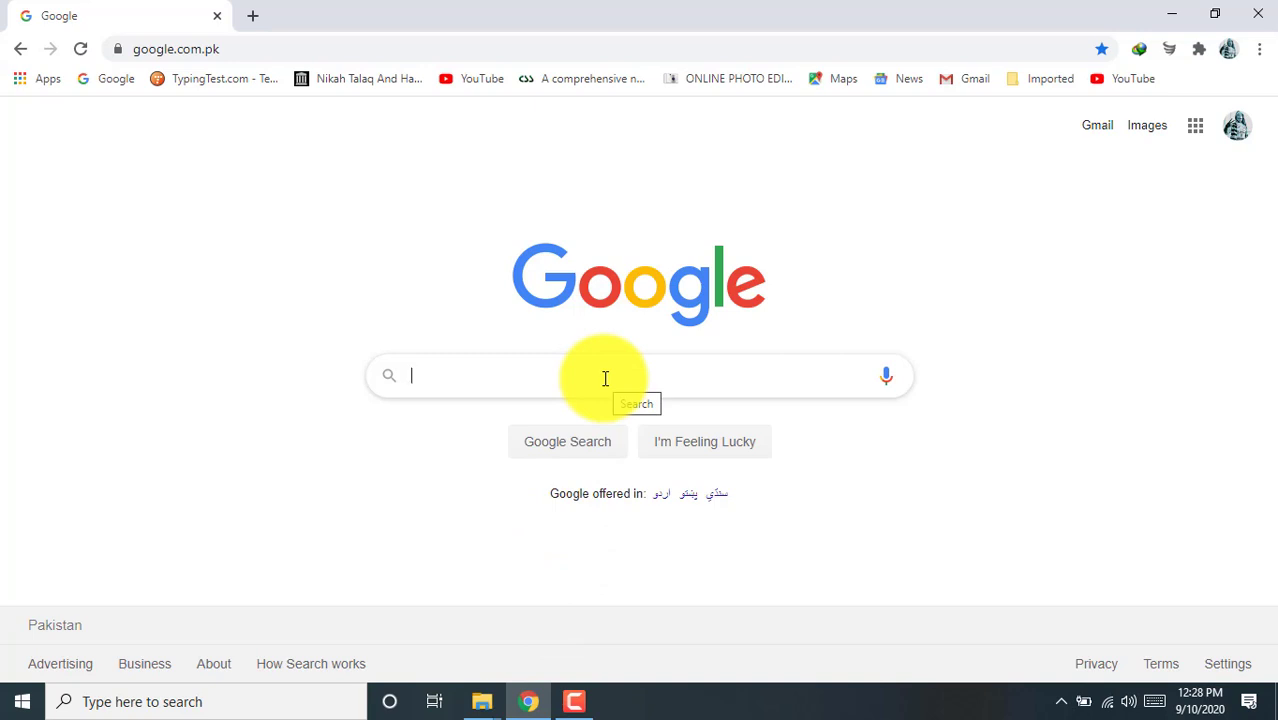
type("or")
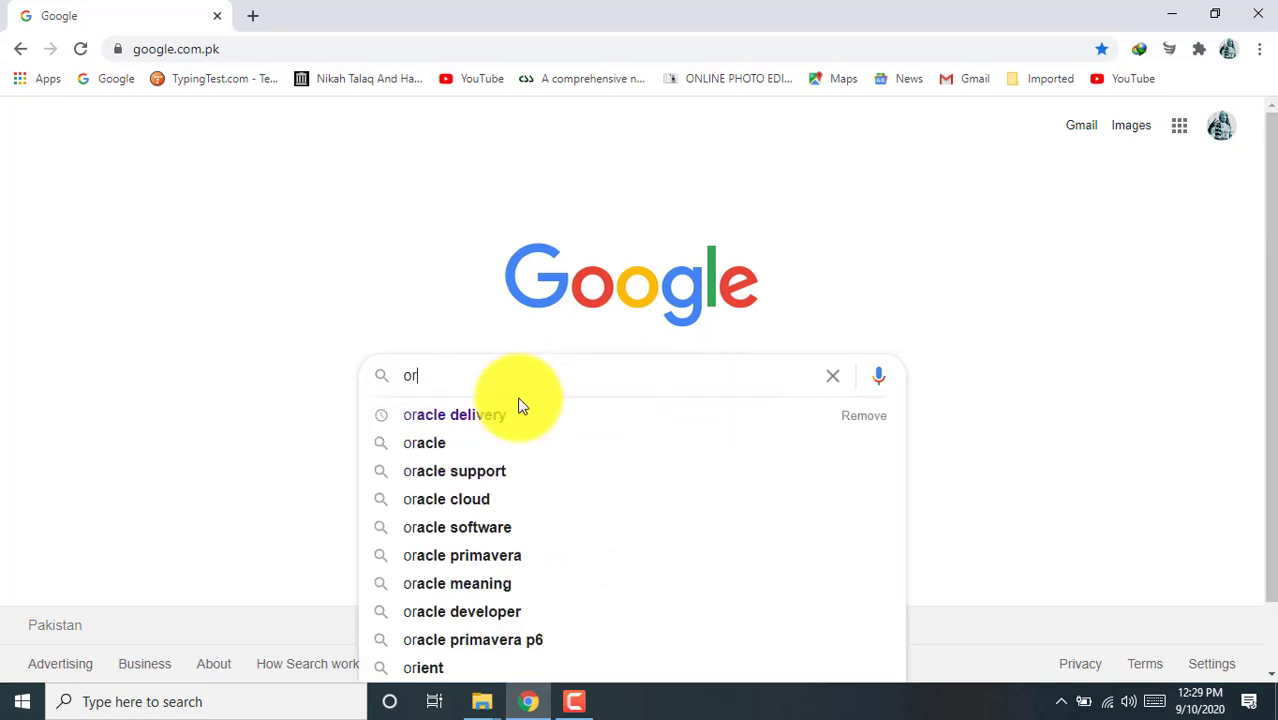
left_click(514, 416)
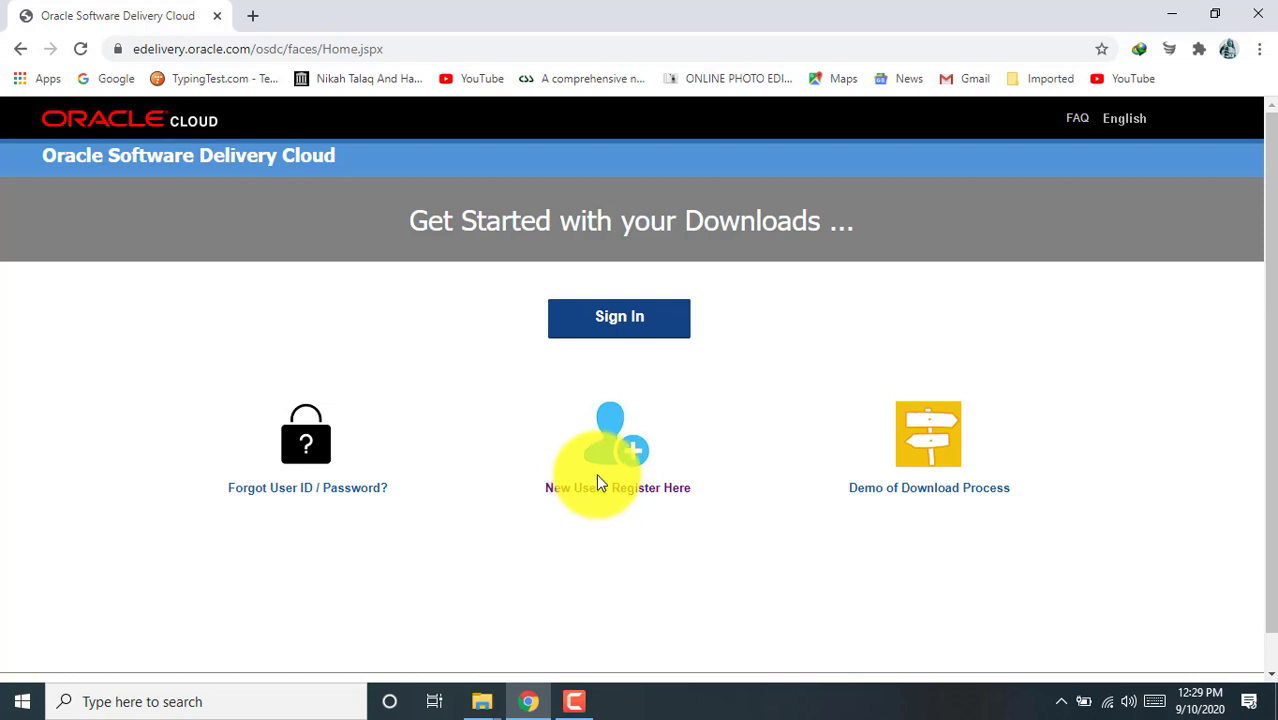
Open the new-user registration form and fill in the saved e-mail address.
left_click(665, 494)
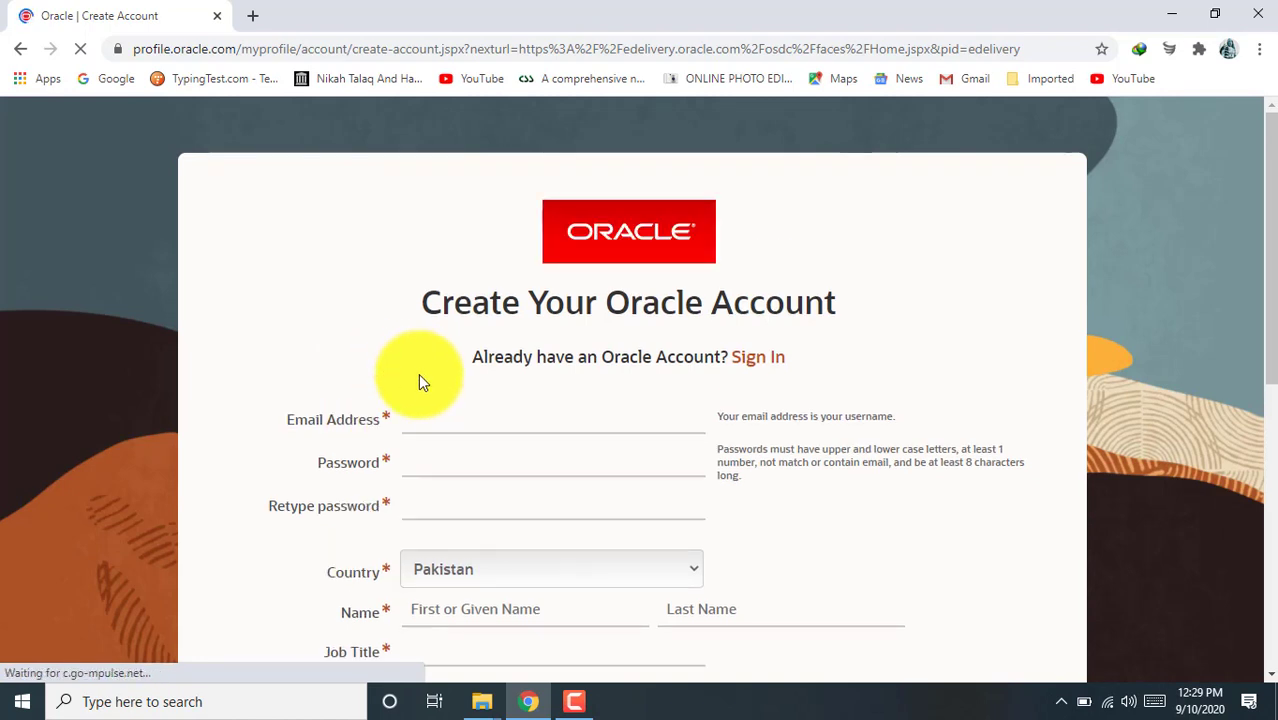
left_click(421, 424)
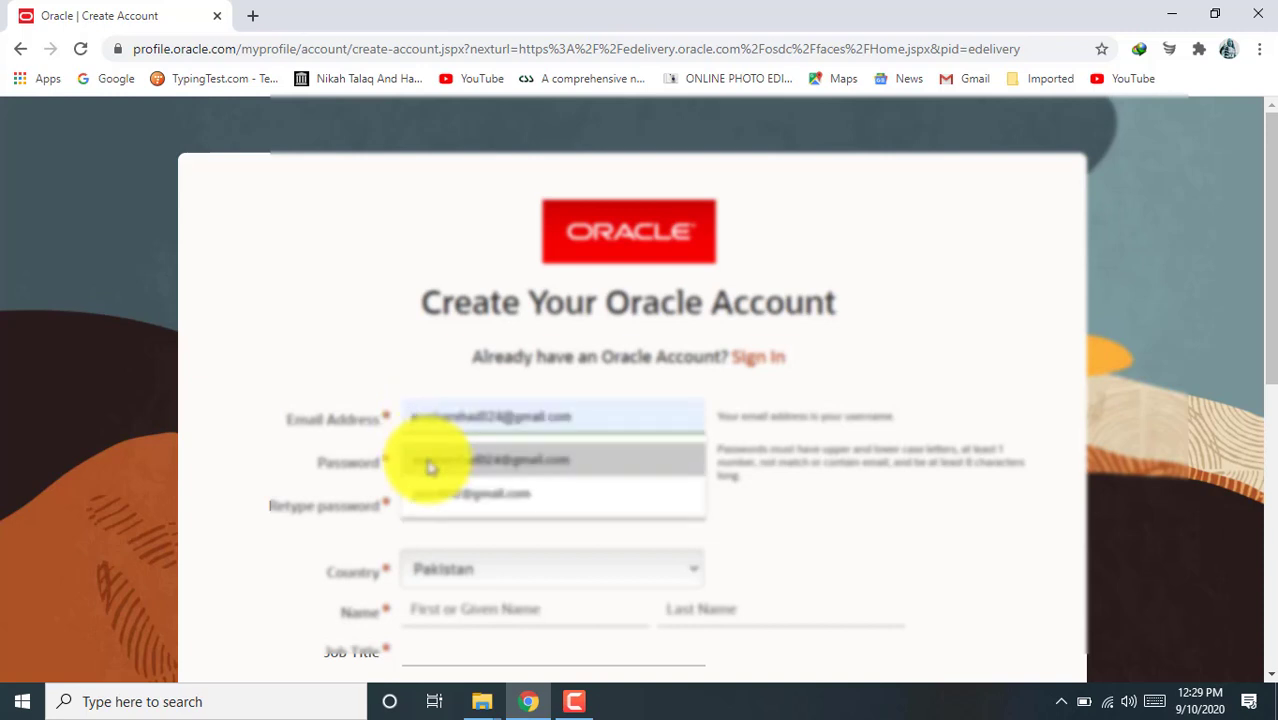
left_click(428, 464)
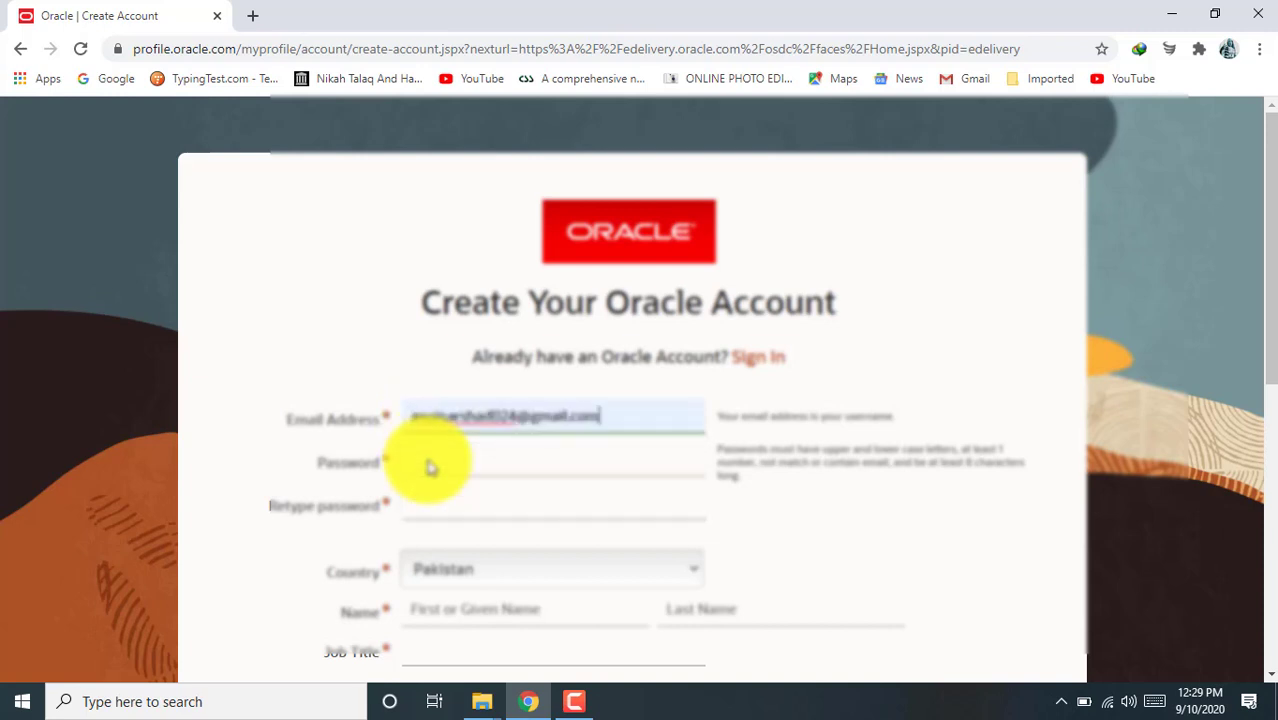
Replace Chrome's suggested password with the account password and retype it to confirm.
left_click(429, 460)
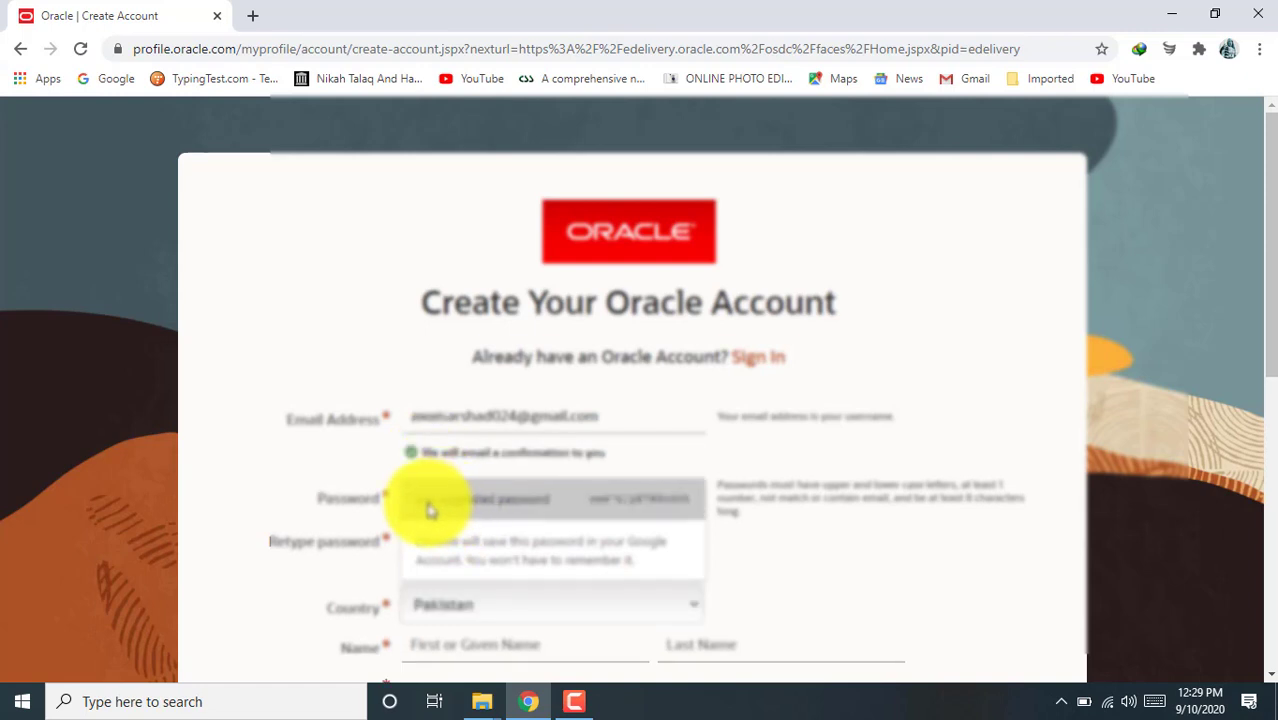
left_click(513, 500)
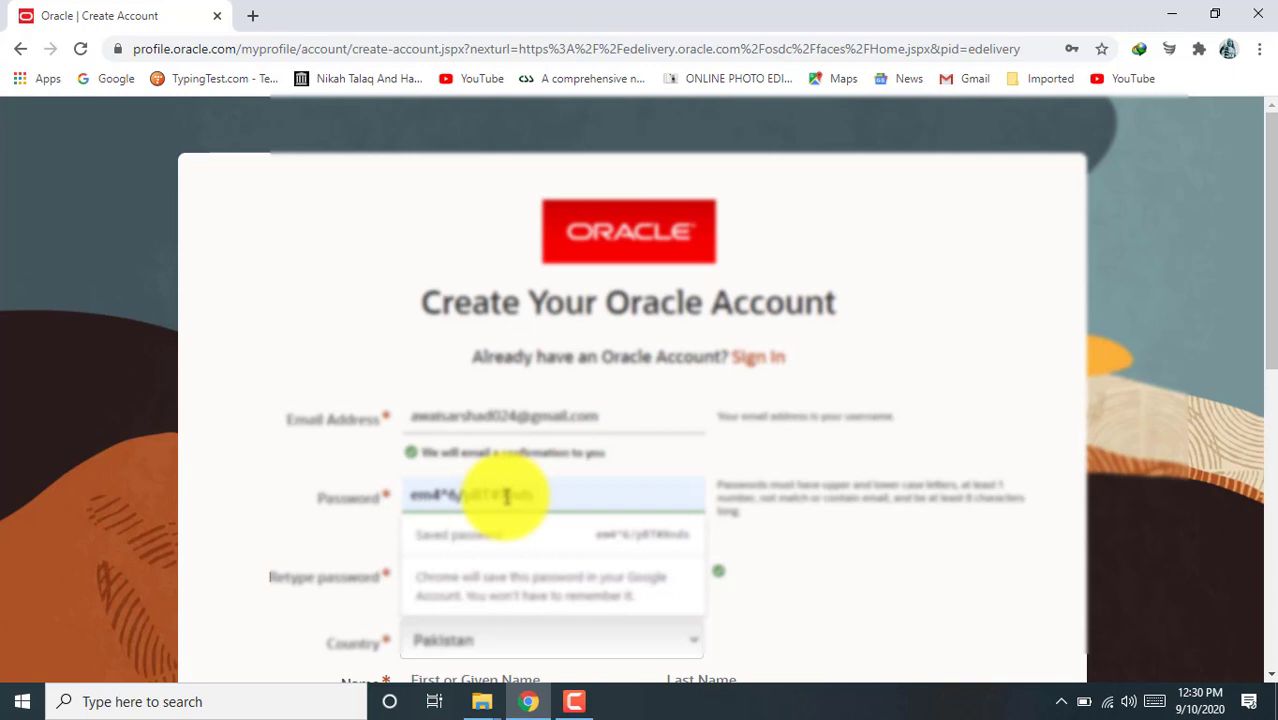
key("BackSpace")
key("BackSpace")
key("BackSpace")
key("BackSpace")
key("BackSpace")
key("BackSpace")
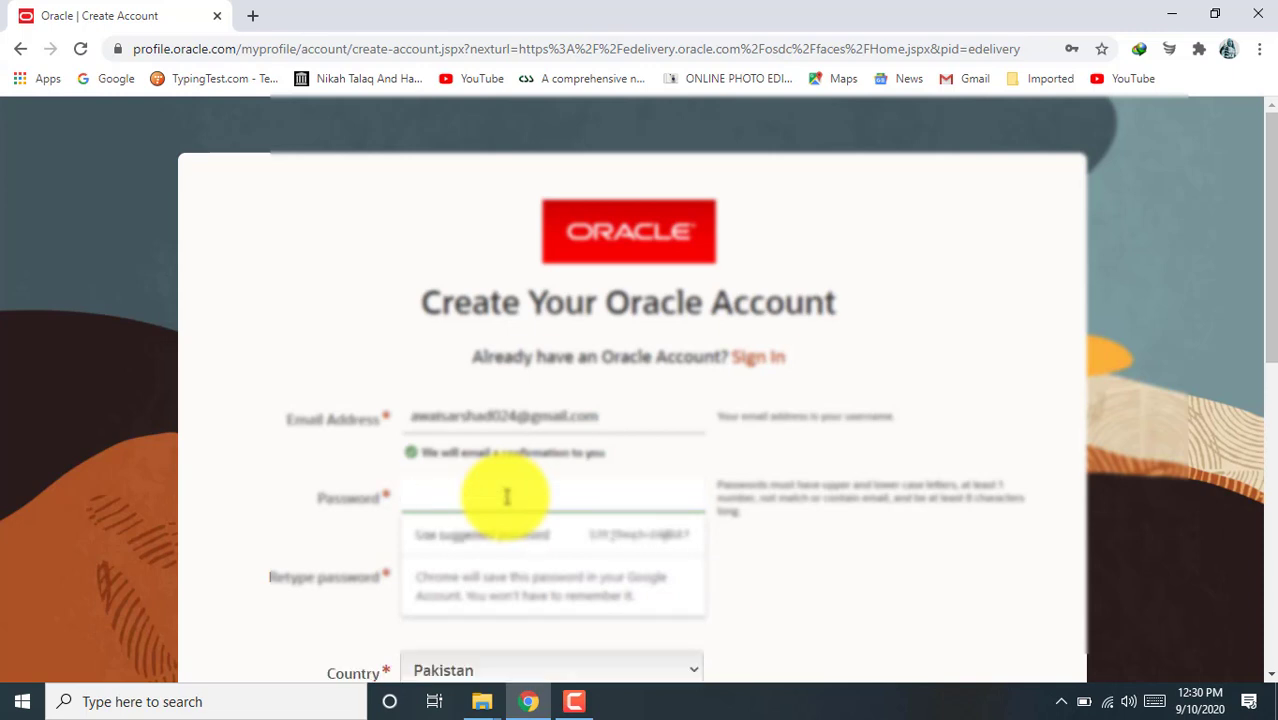
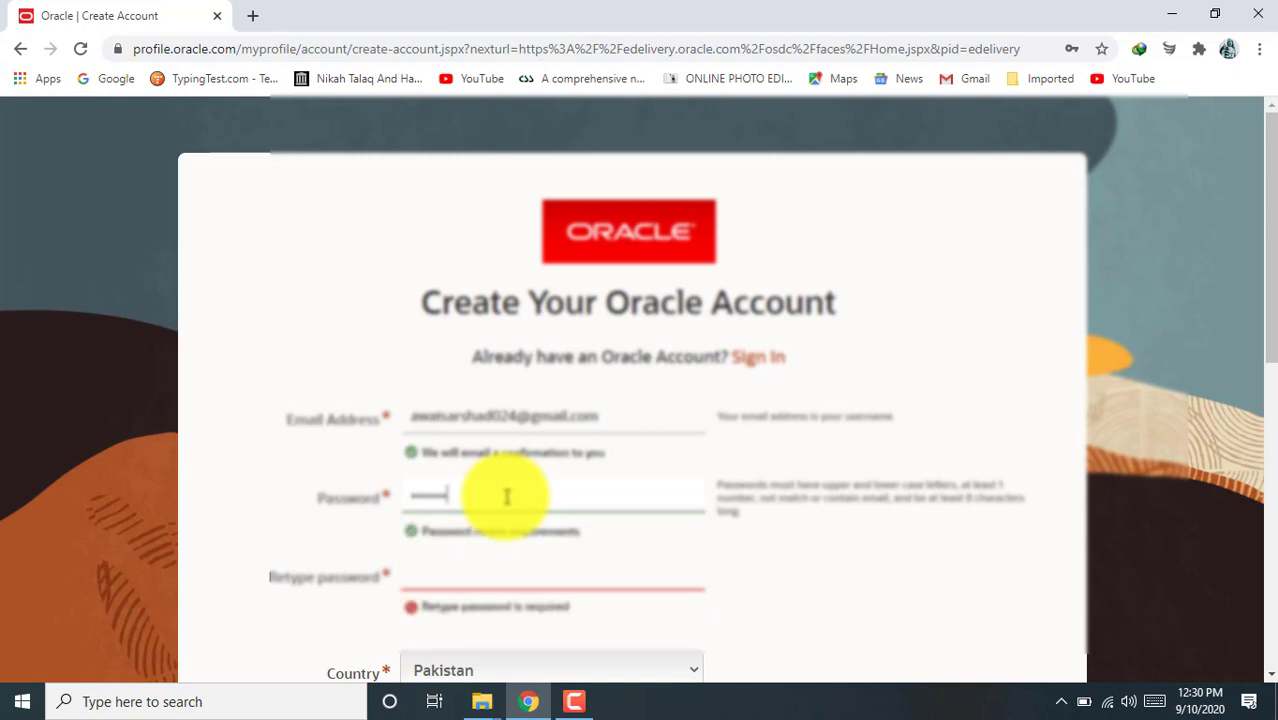
key("Tab")
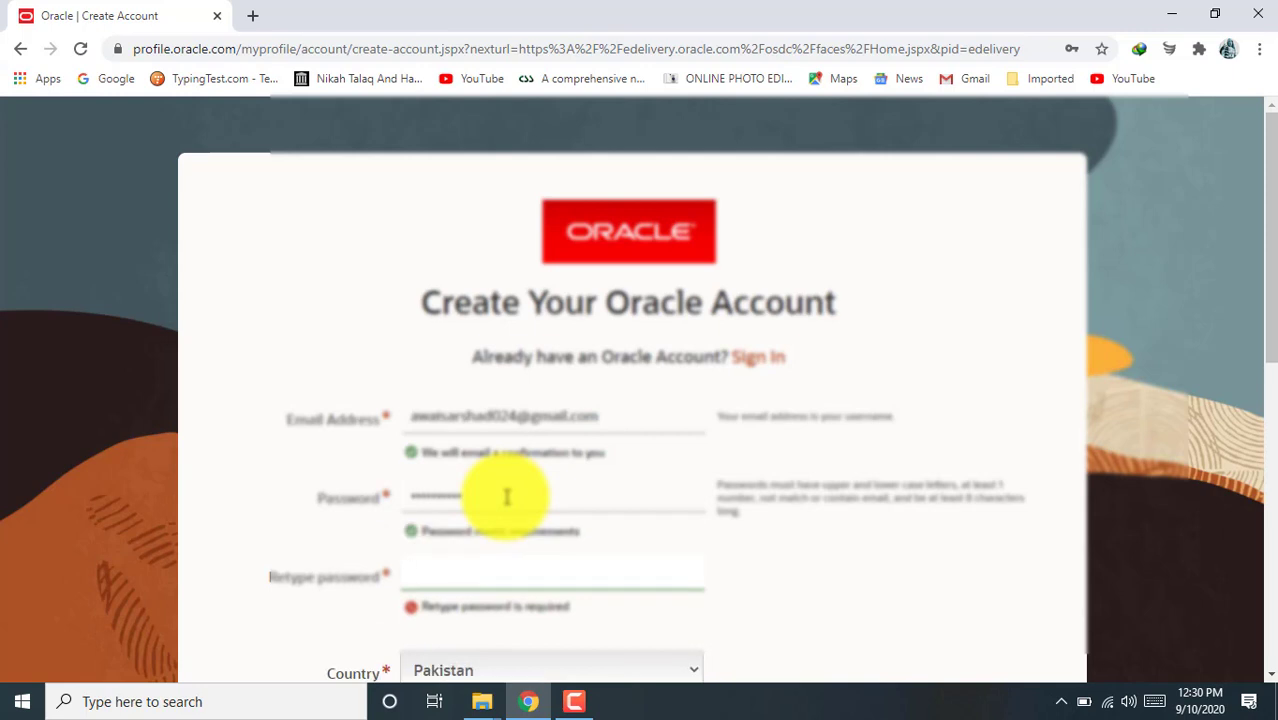
key("Tab")
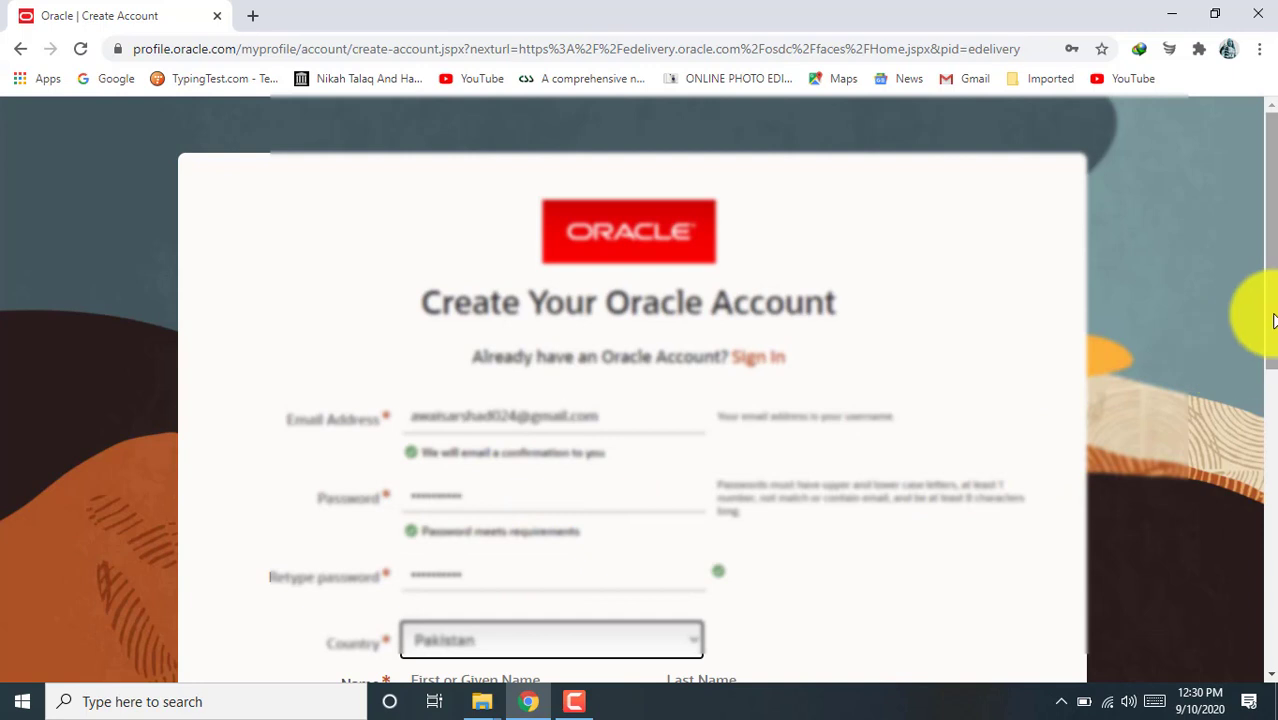
Keep Pakistan as the country in the account form.
scroll(1275, 365, "down", 1)
scroll(1262, 430, "down", 3)
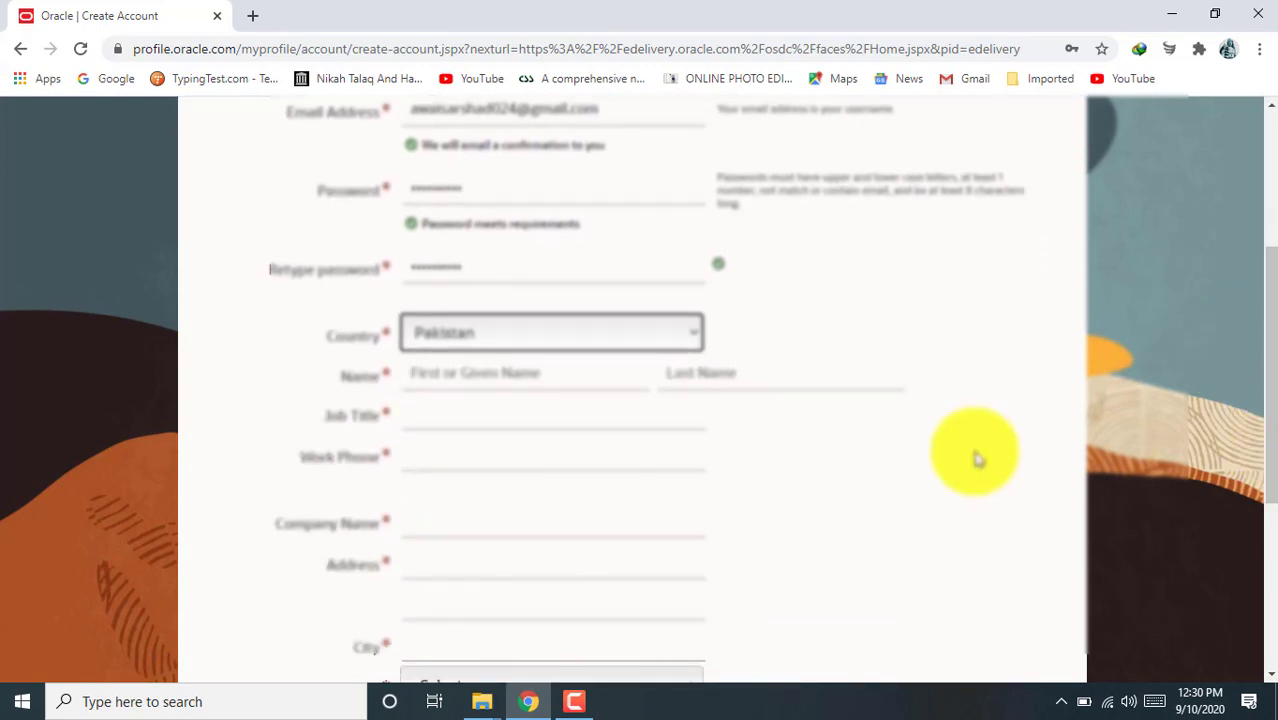
left_click(655, 336)
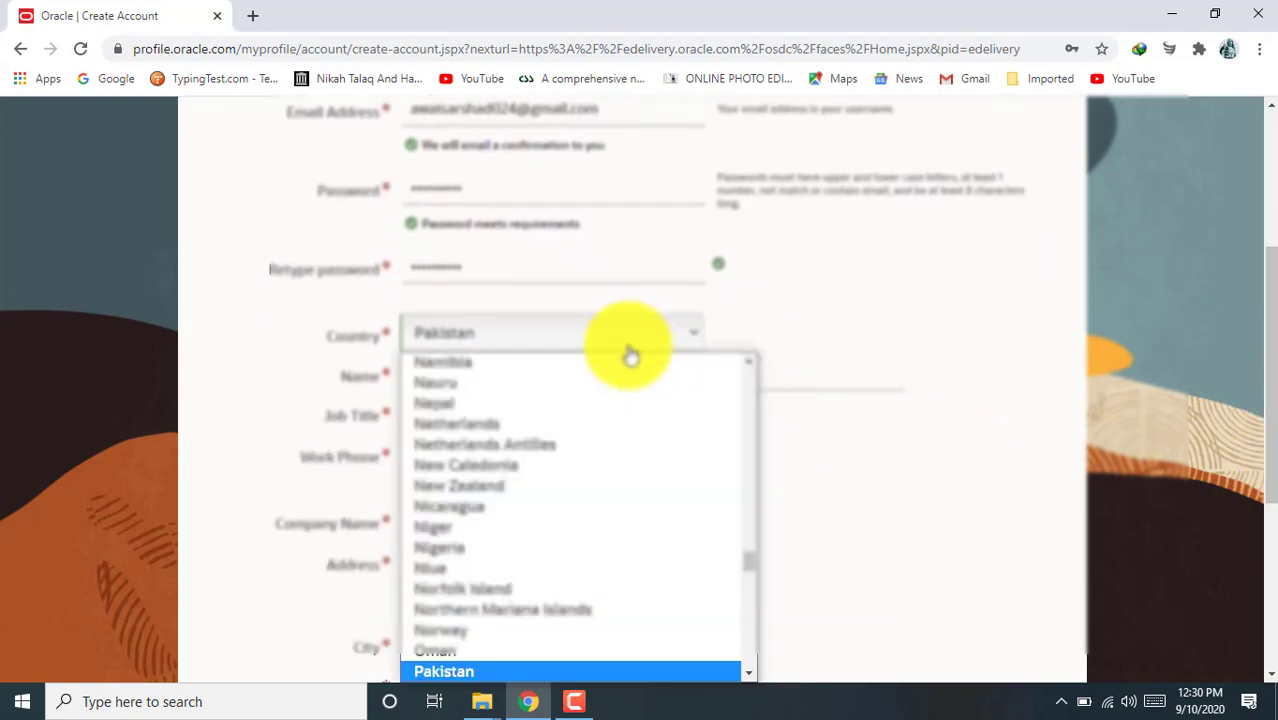
left_click(440, 674)
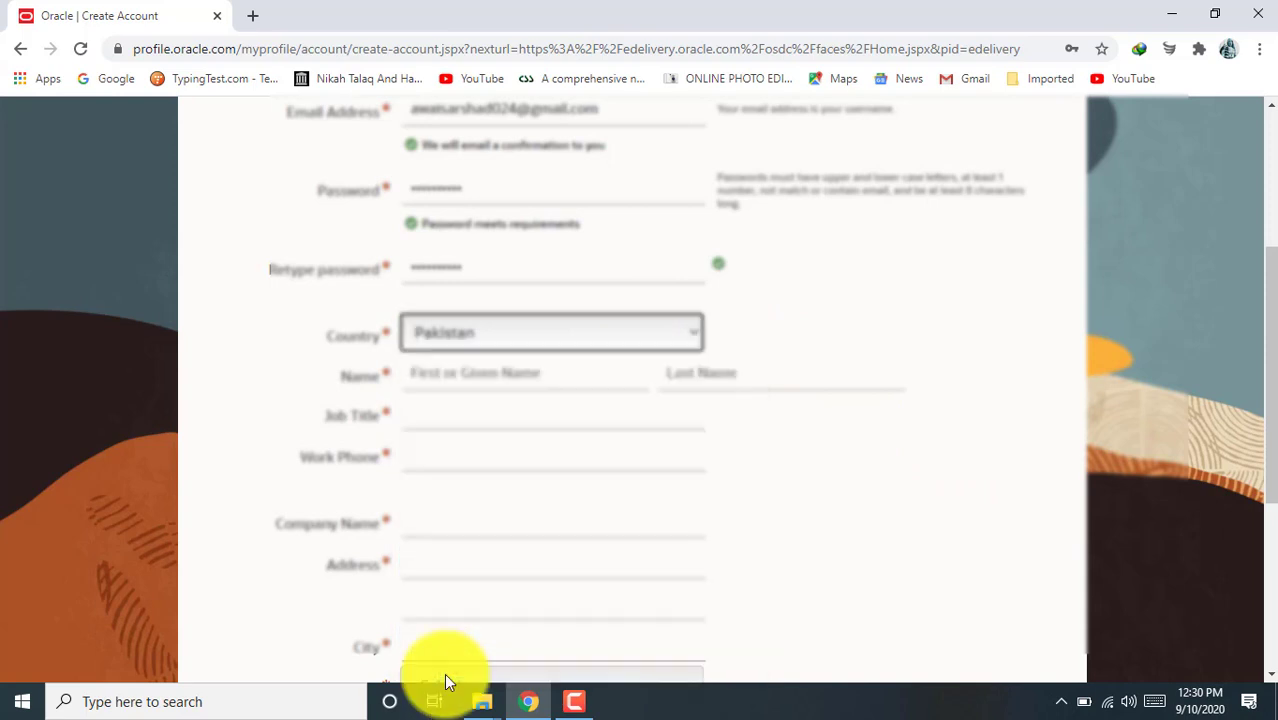
Enter the user's first and last name, job title and work phone number.
left_click(462, 378)
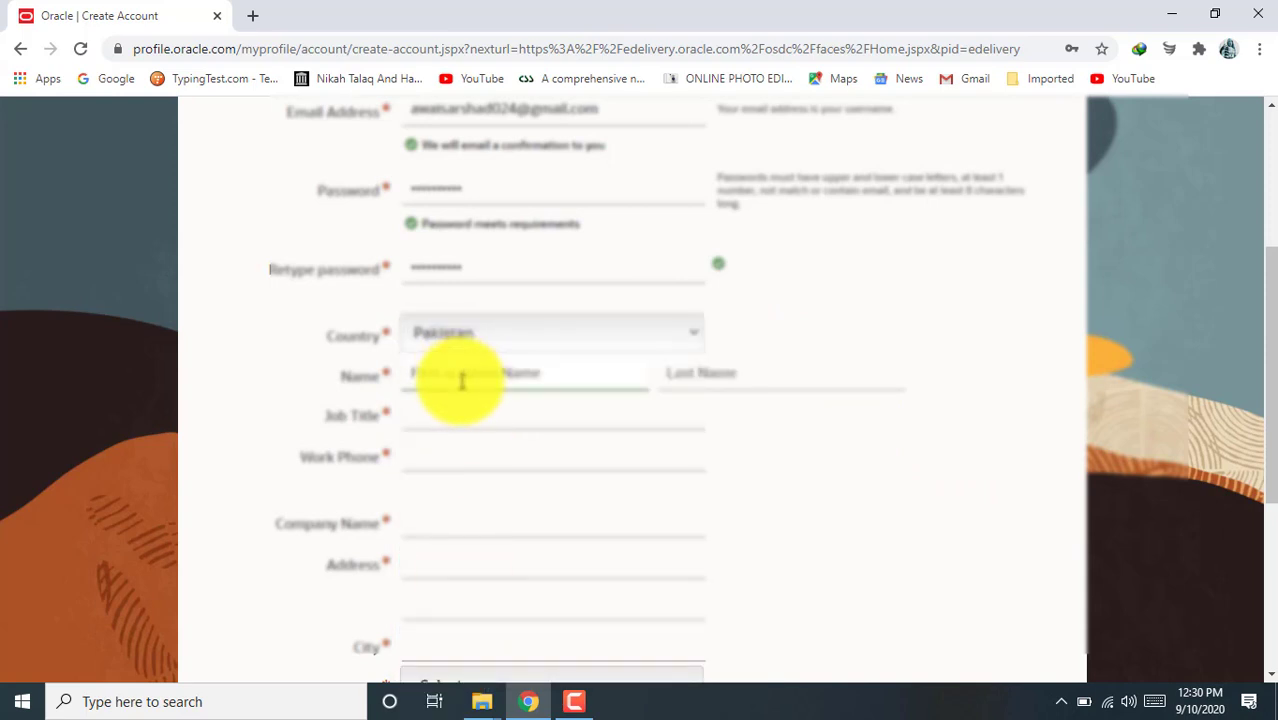
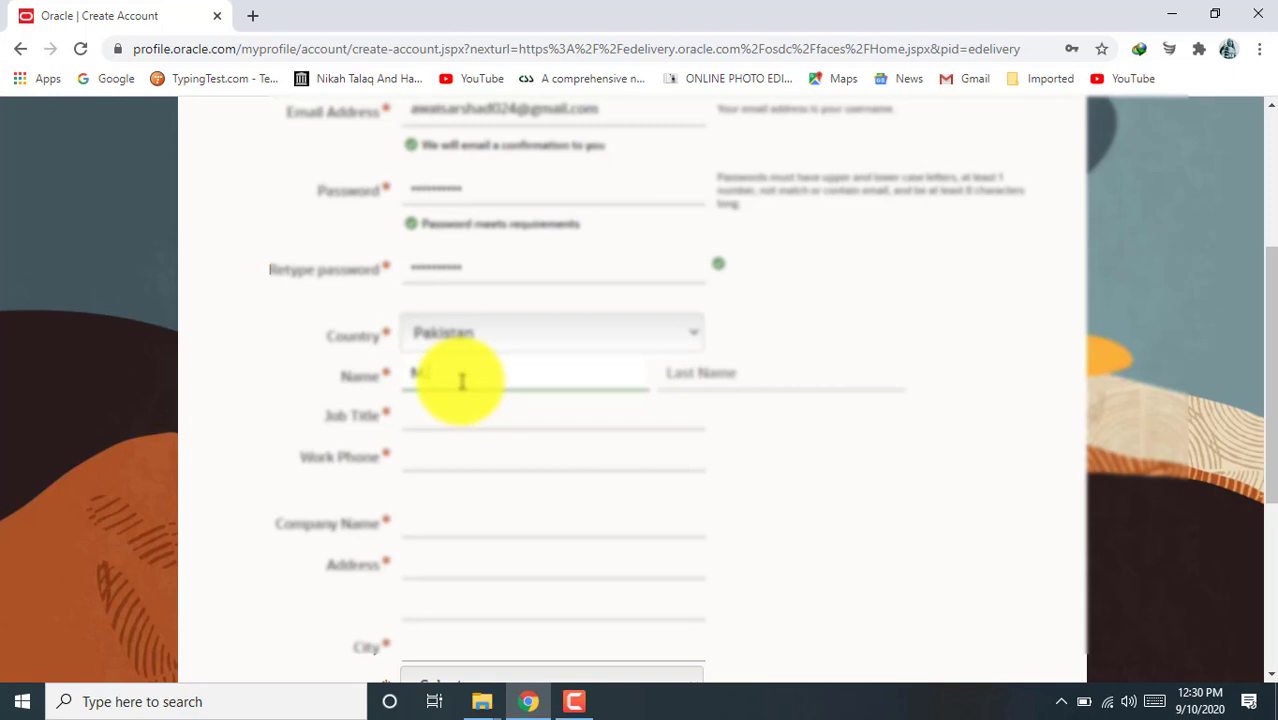
key("Tab")
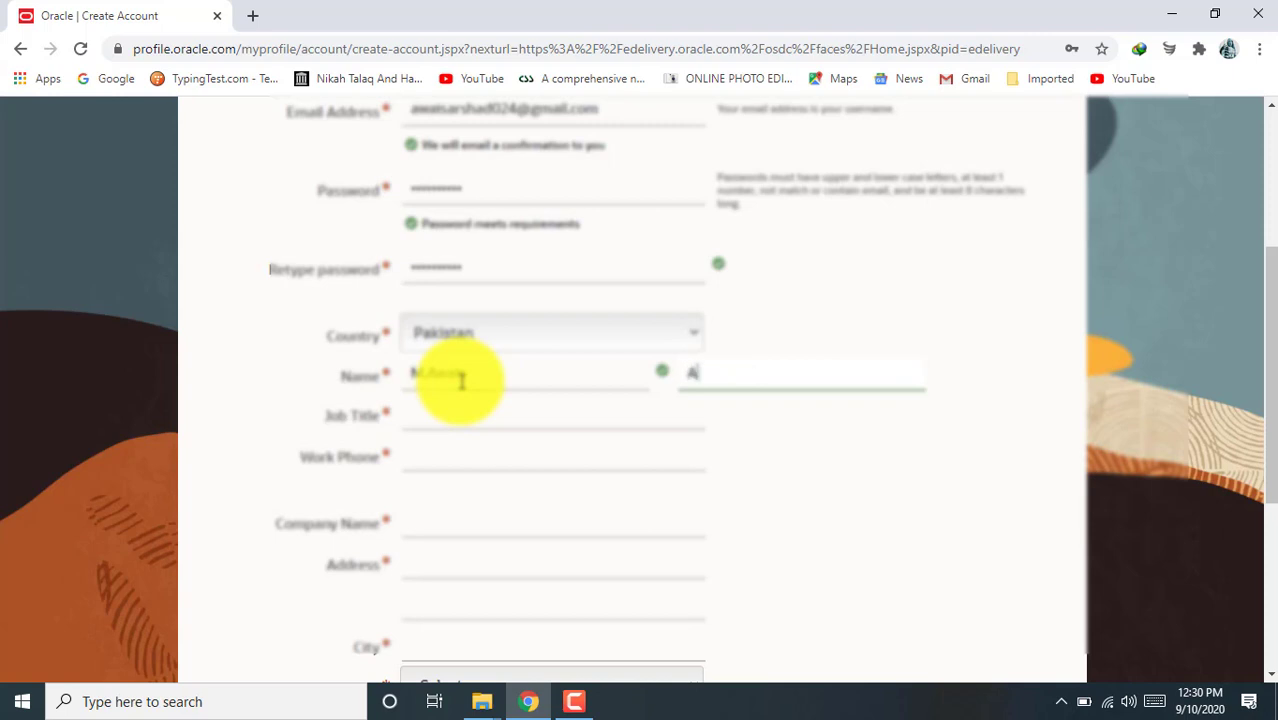
key("Tab")
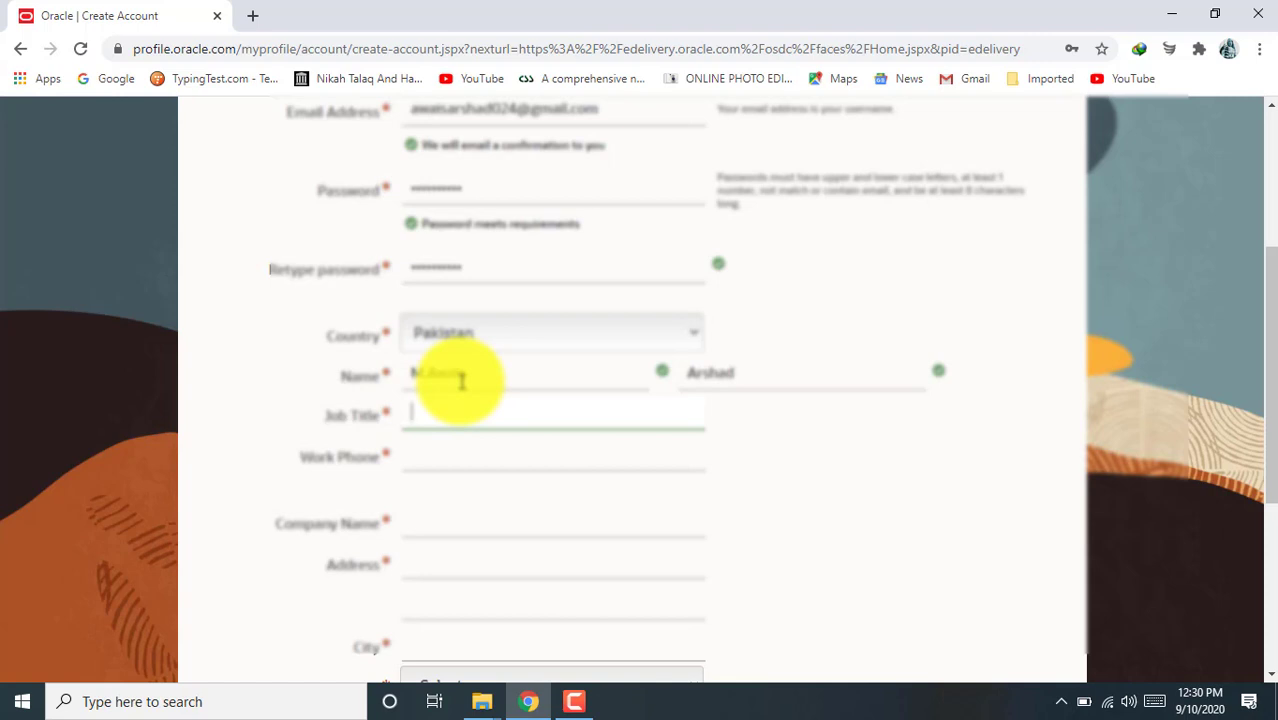
type("Sen")
type("vice Advis")
type("or")
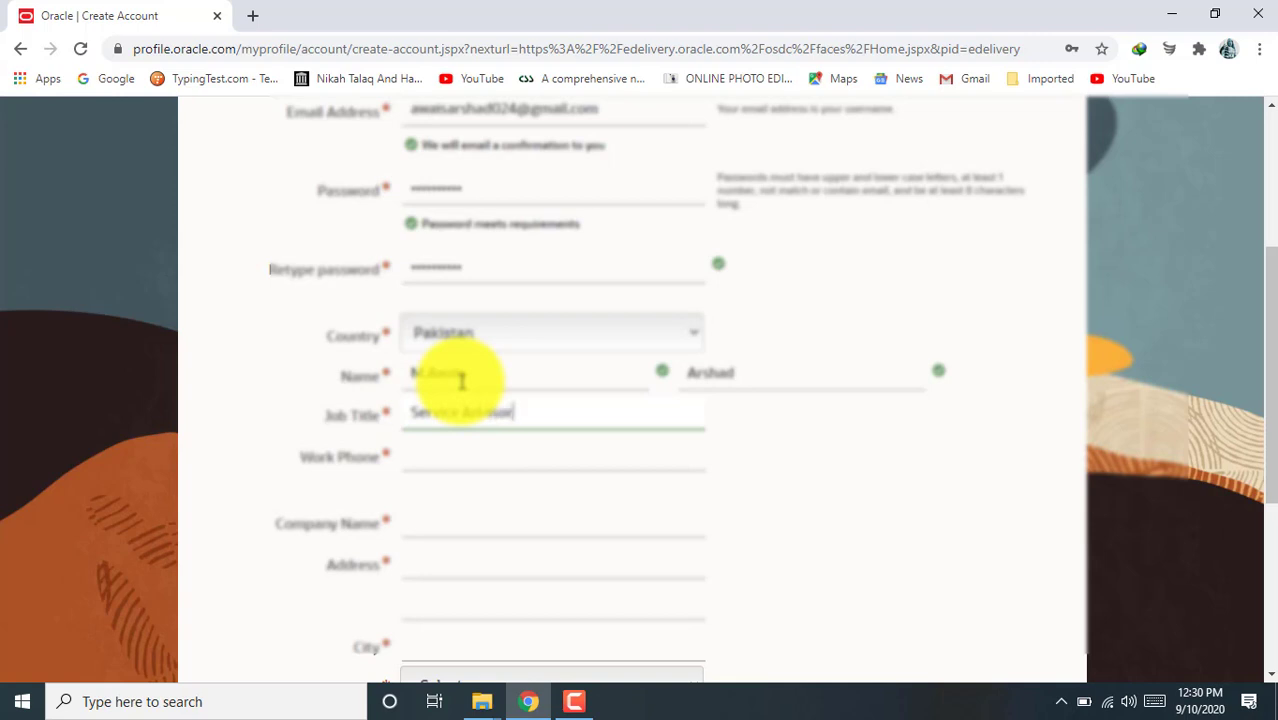
key("Tab")
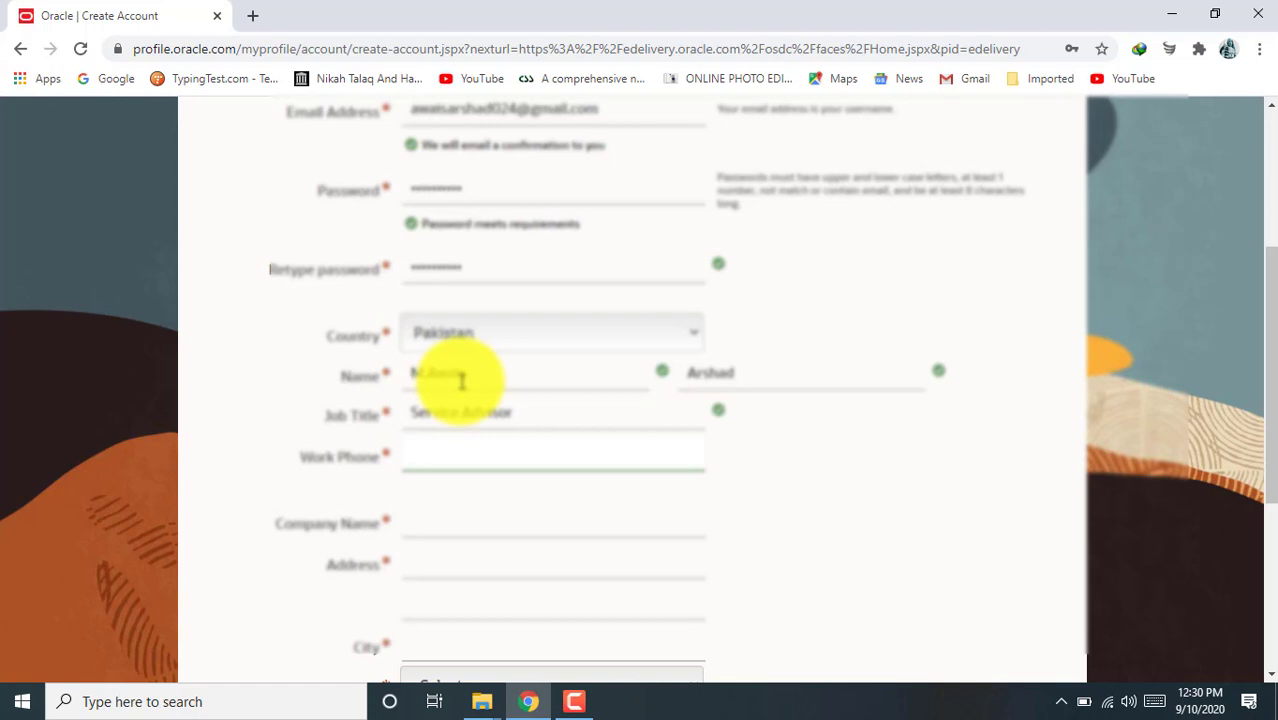
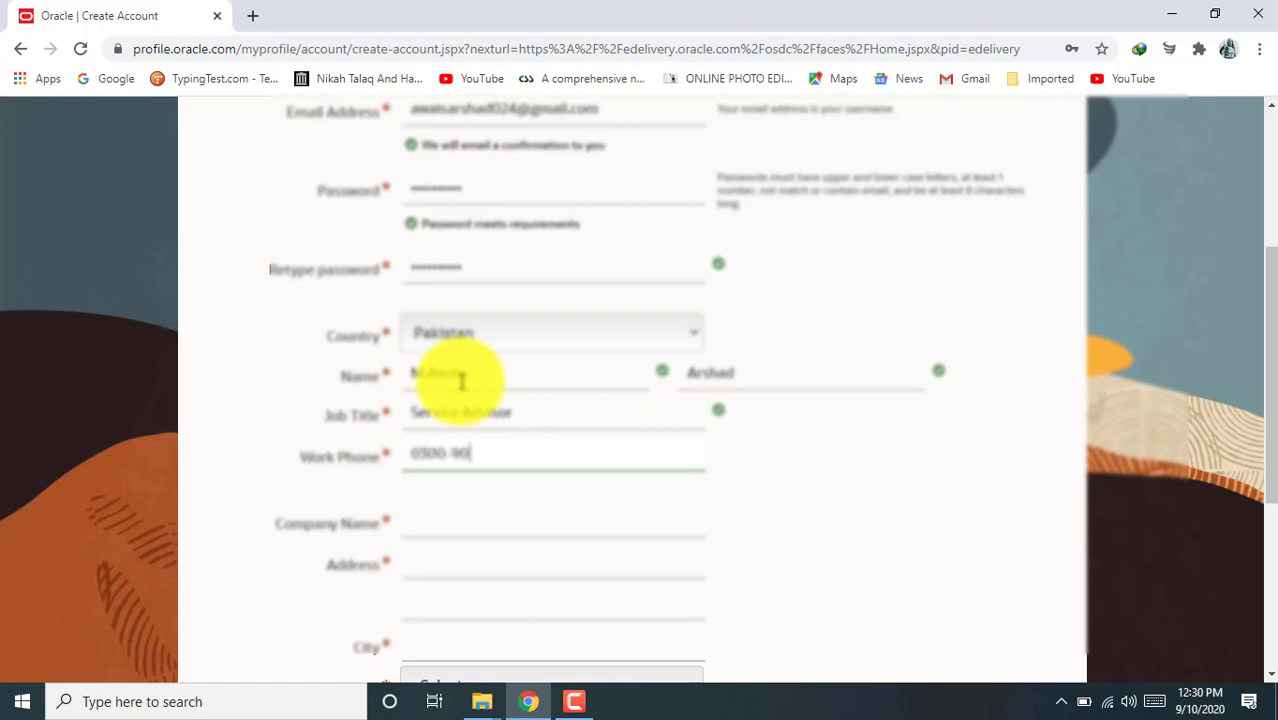
Fill in the company name and street address.
key("Tab")
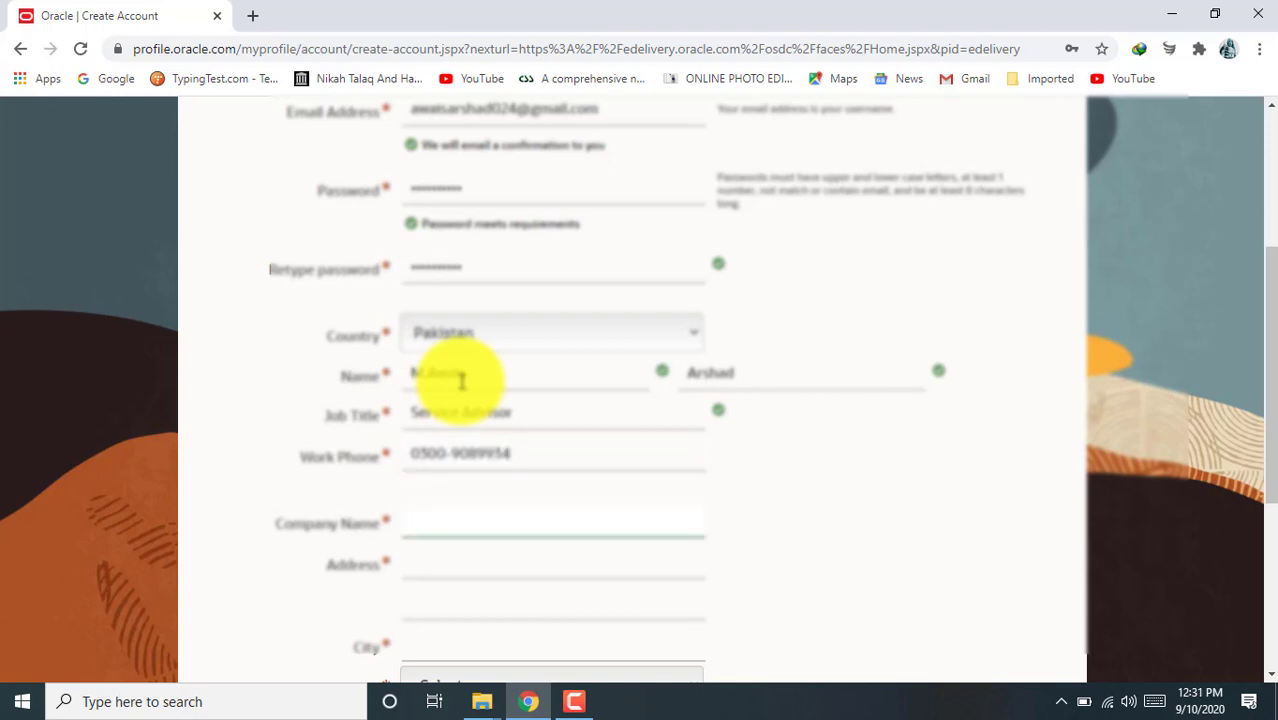
type("Toyota")
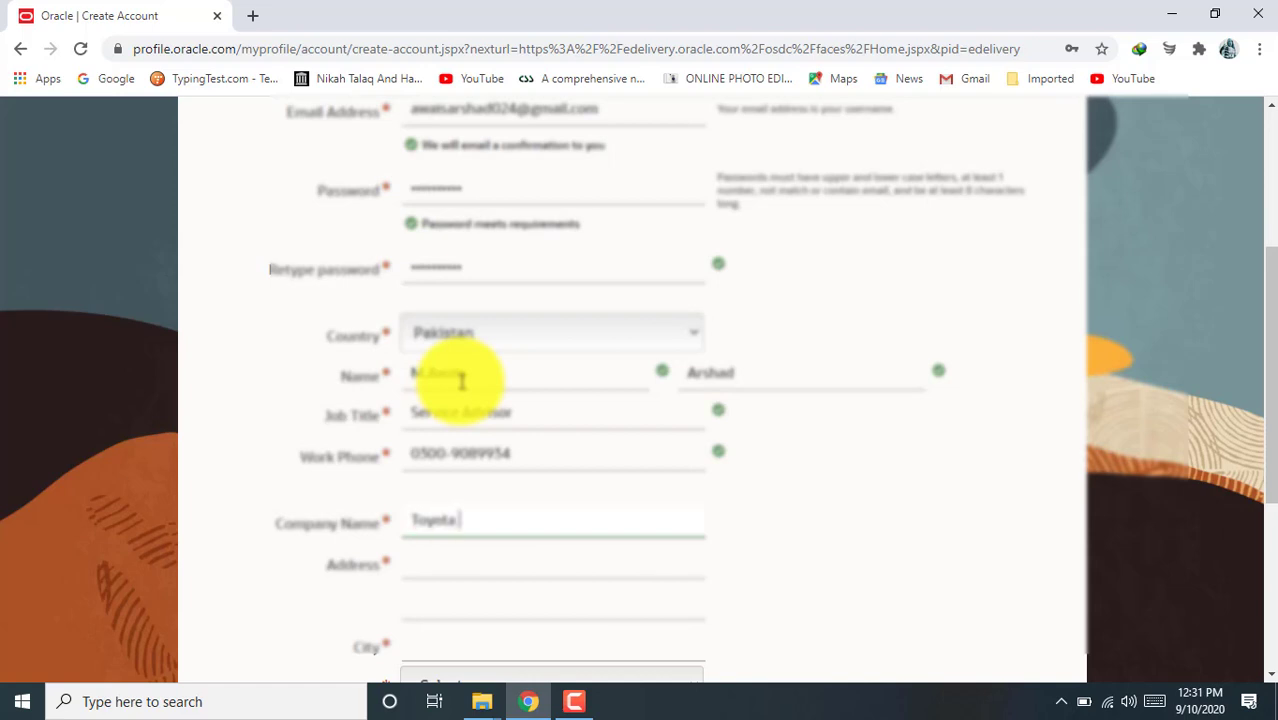
type(" Sahiwal Motor")
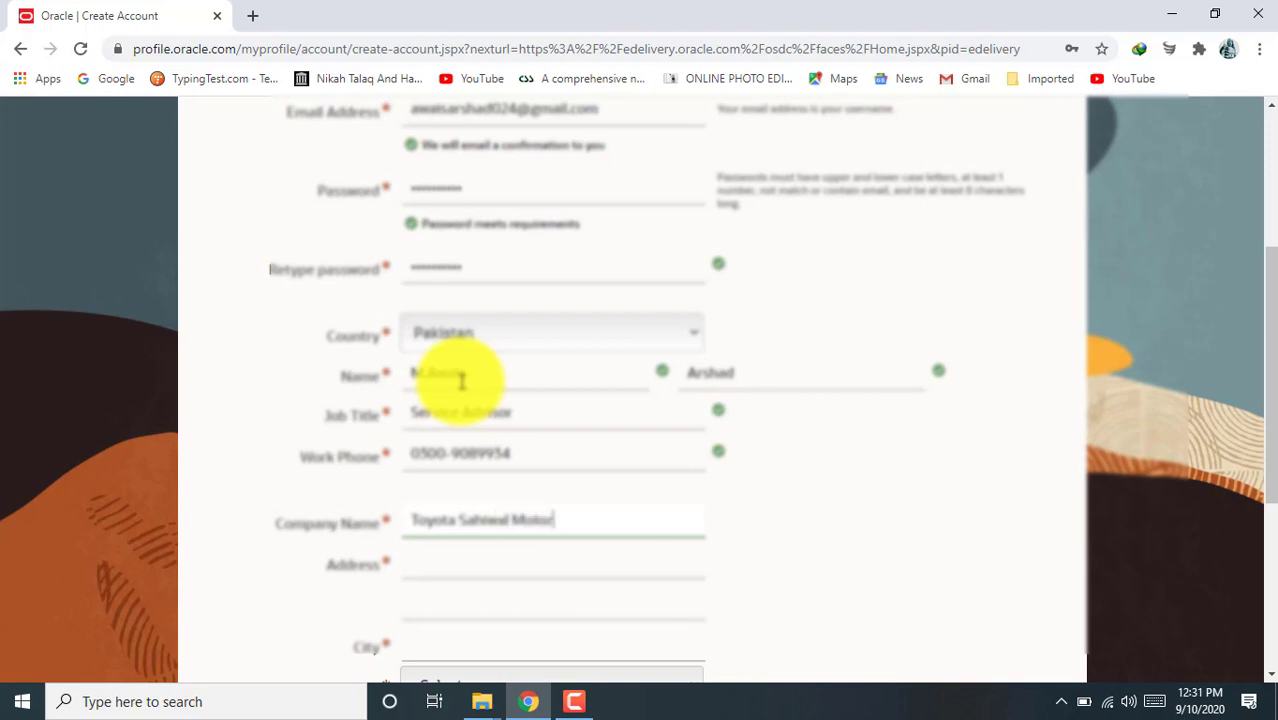
type("s,")
key("Tab")
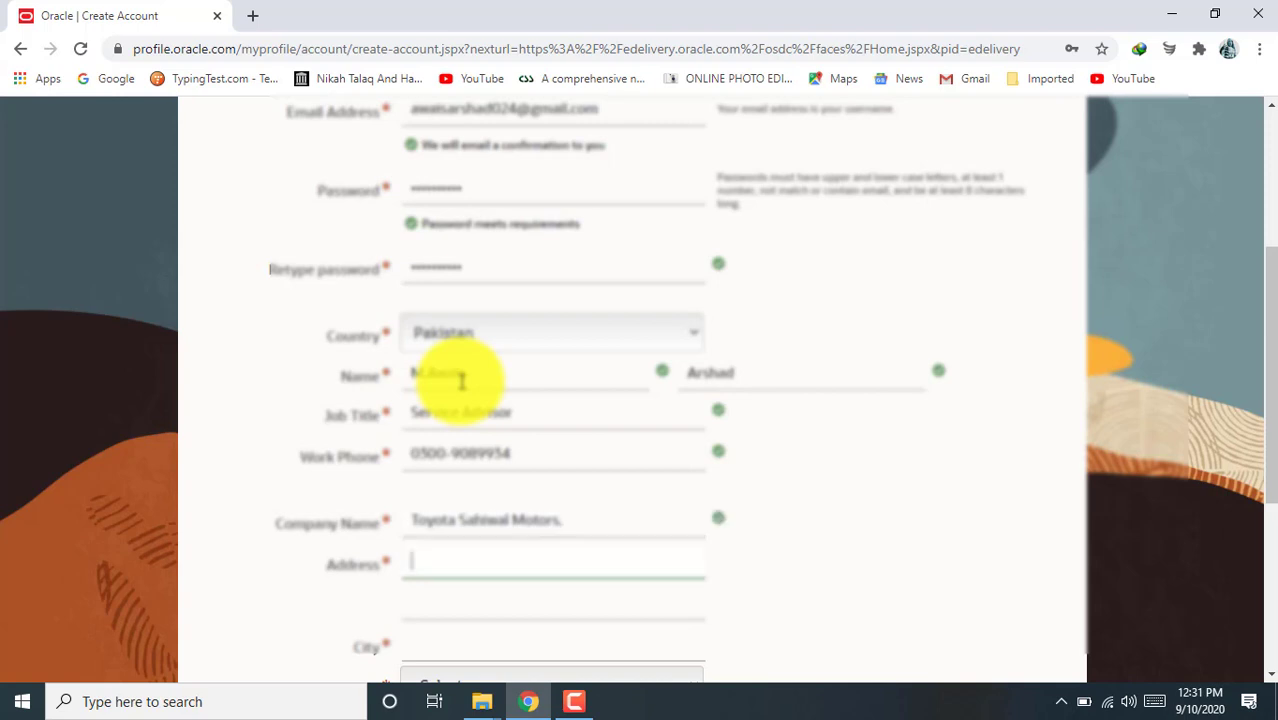
type("Punjab see")
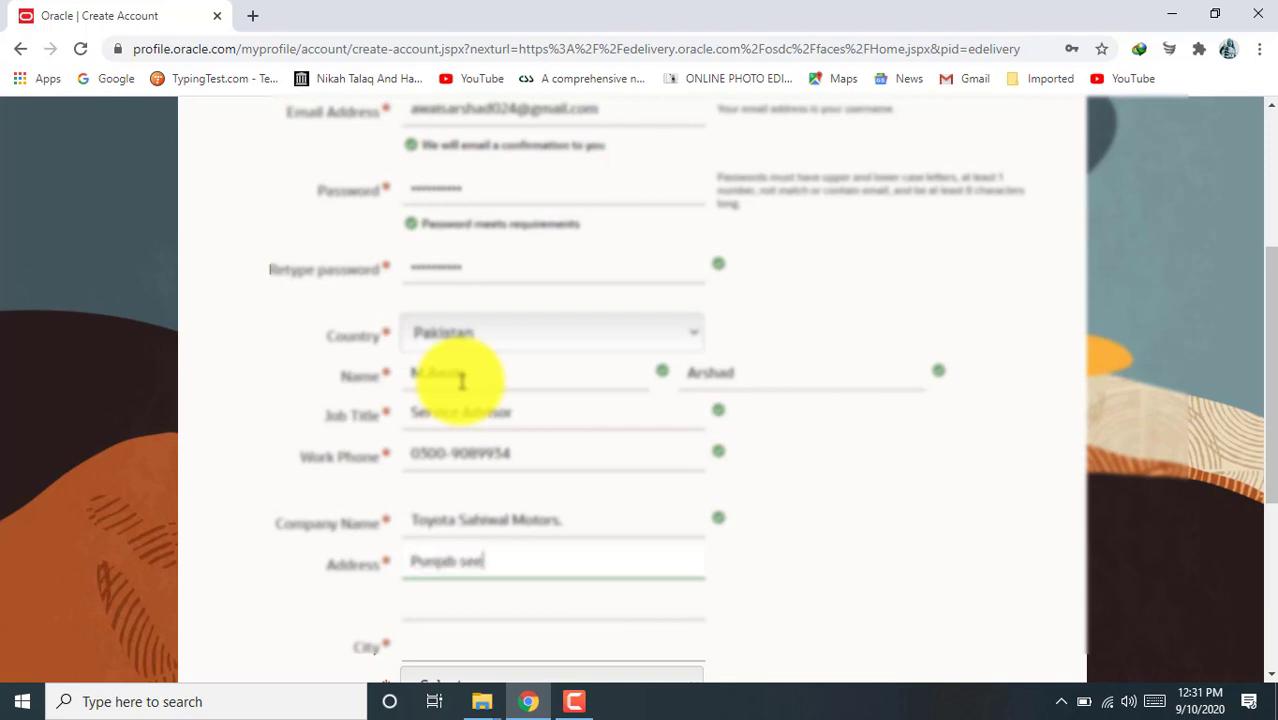
type("d corporat")
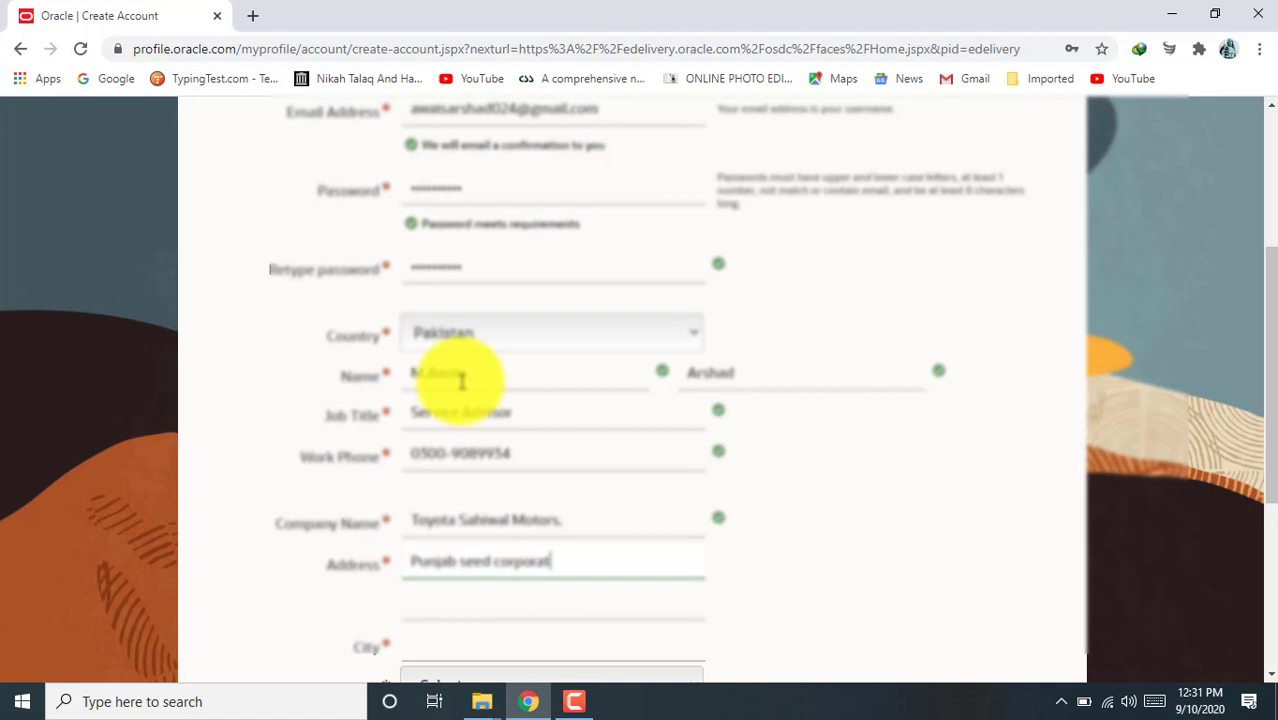
type("ion sahiwal")
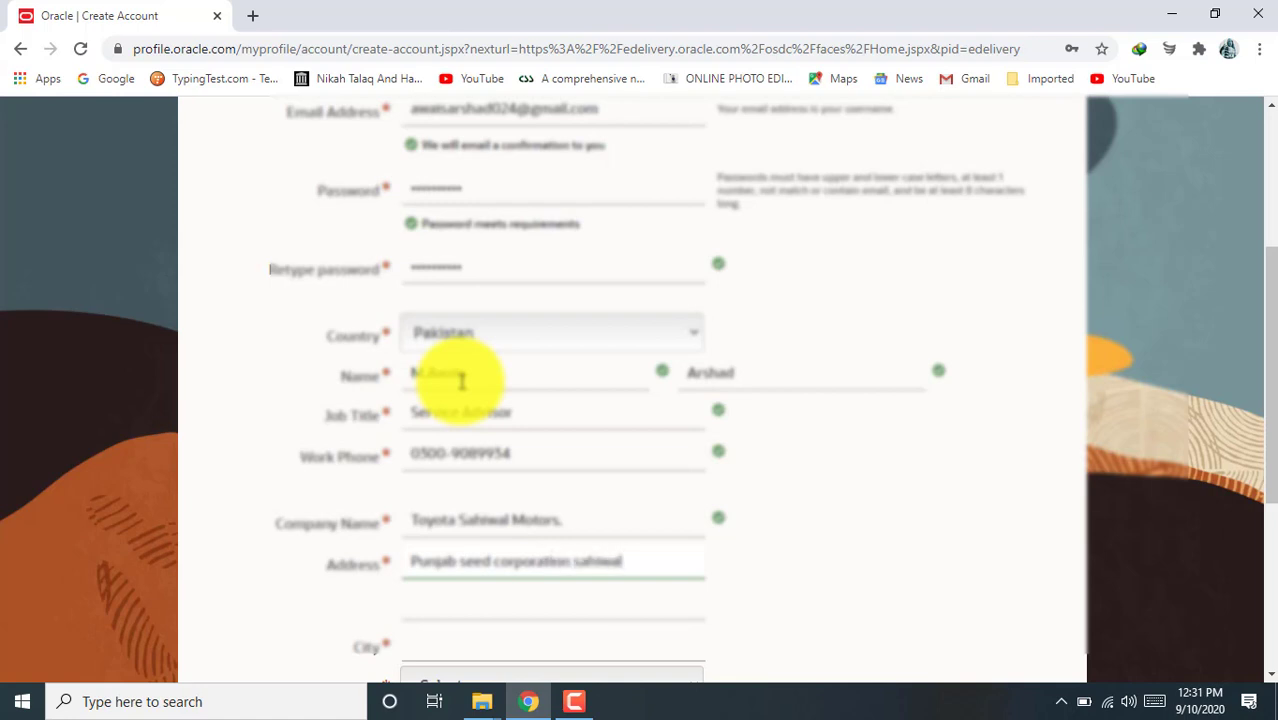
type(".")
Capitalise the city name in the address and type the city into City.
left_click(590, 562)
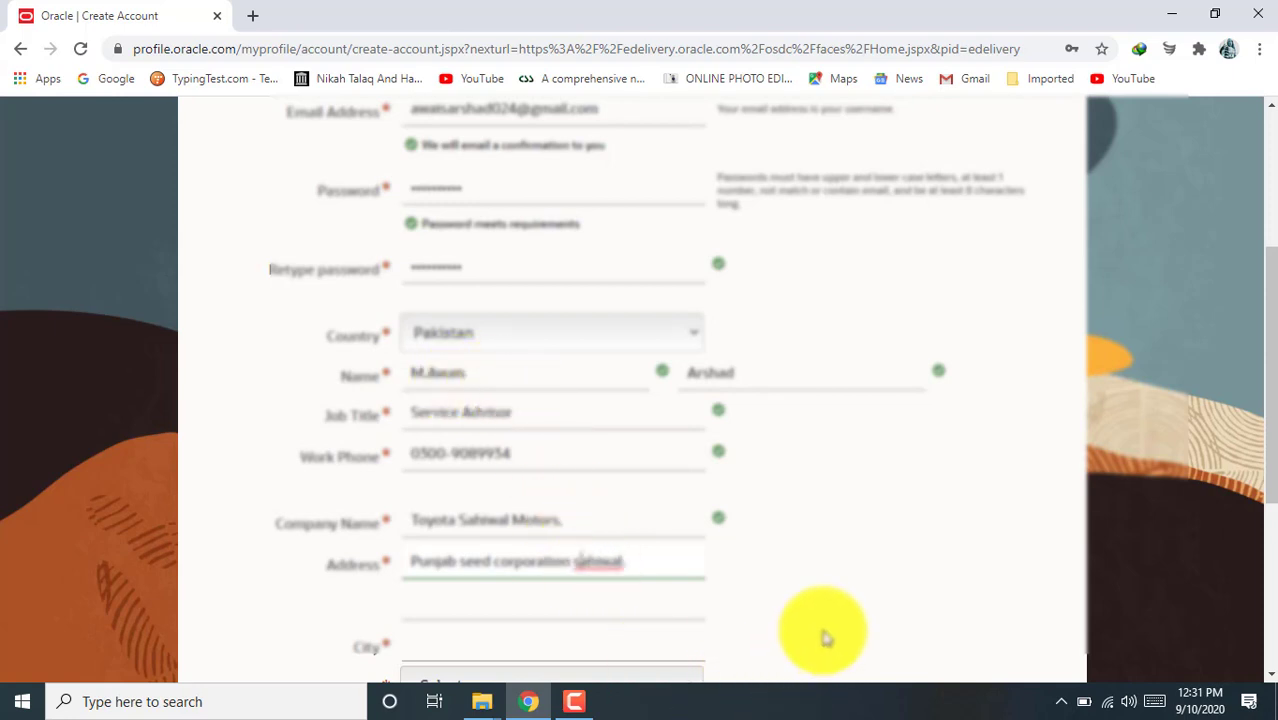
key("BackSpace")
type("S")
key("Right")
key("Right")
key("Right")
key("Right")
key("Right")
key("Right")
key("Right")
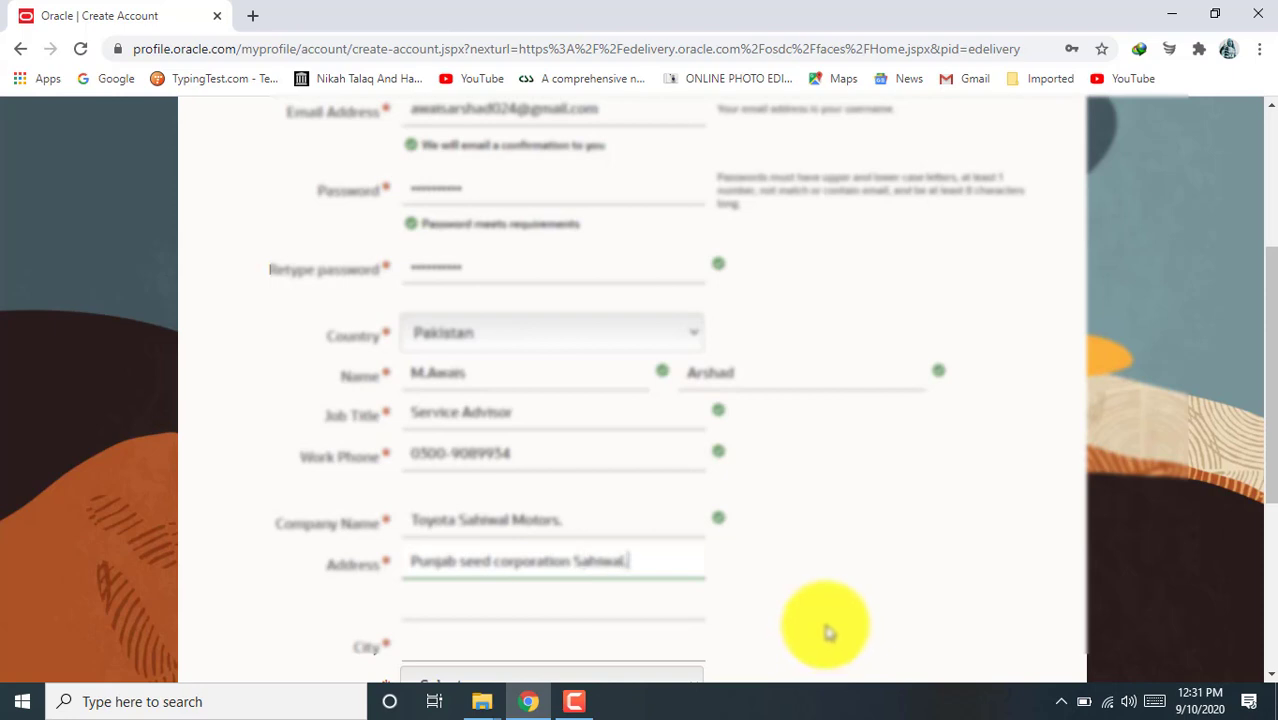
key("Tab")
key("Tab")
type("S")
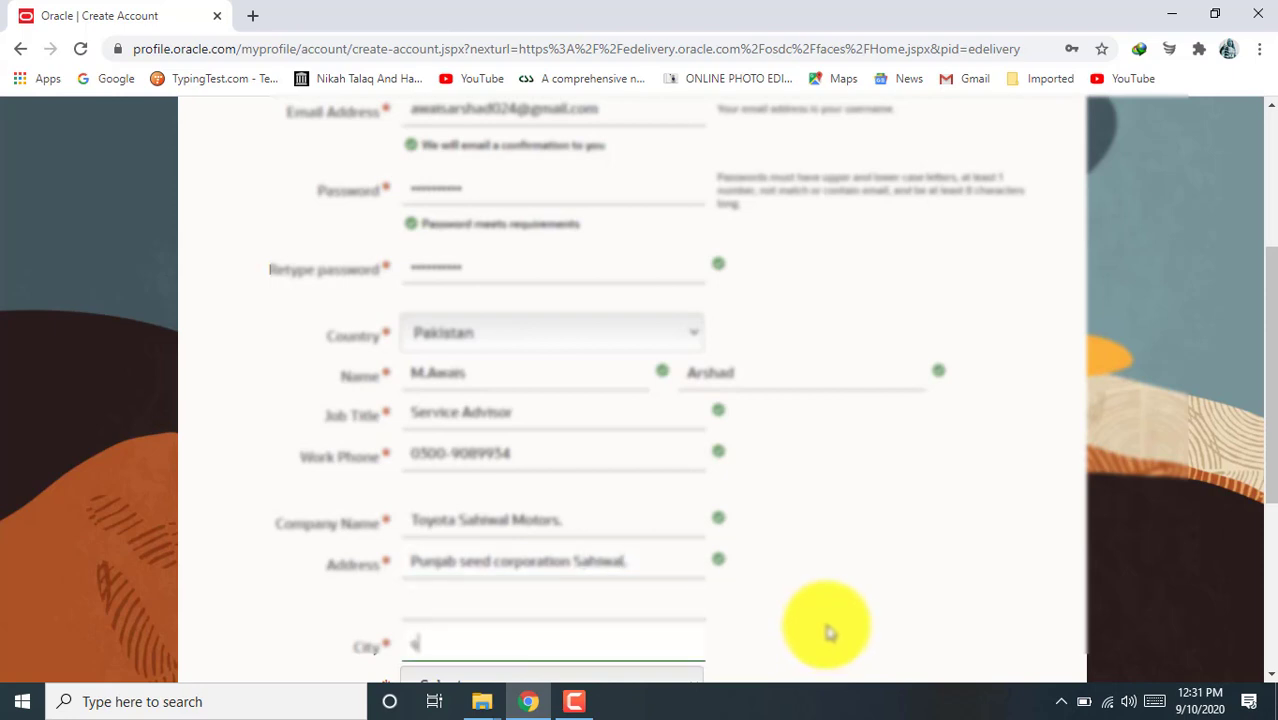
key("BackSpace")
type("Sahiwal")
Choose the state/province from its dropdown and focus the ZIP/Postal Code field.
scroll(852, 460, "down", 2)
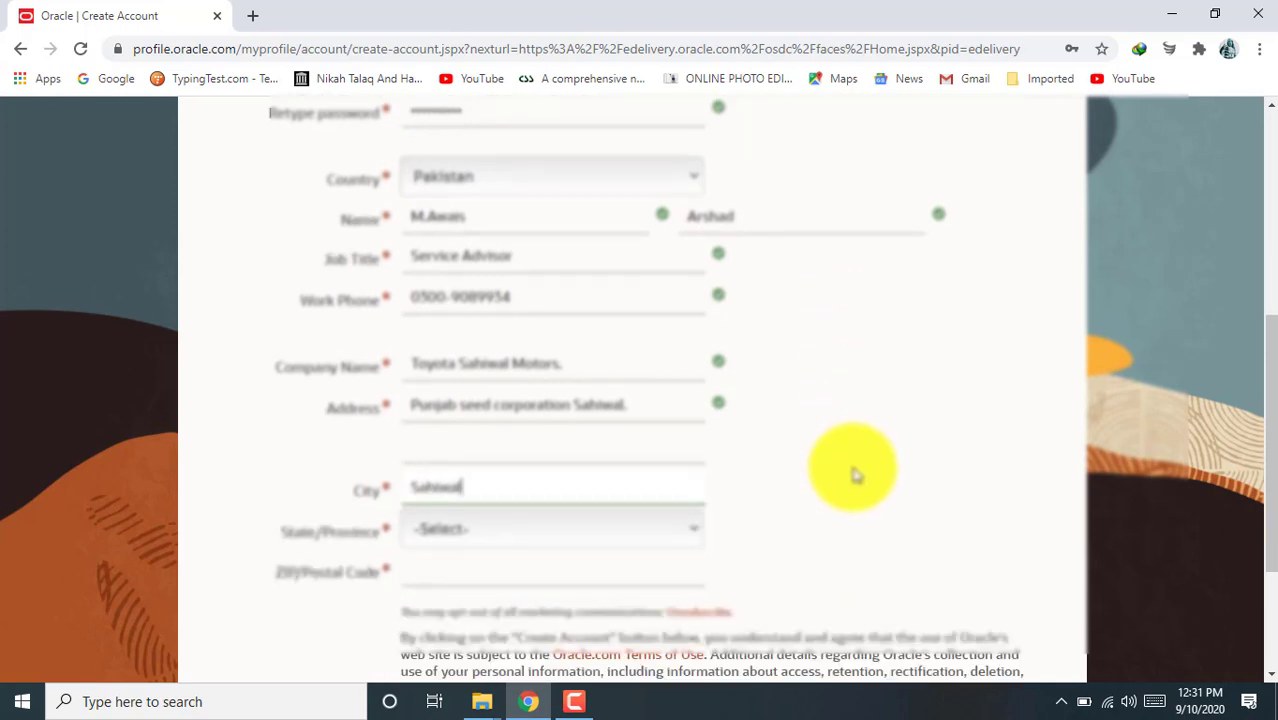
left_click(664, 502)
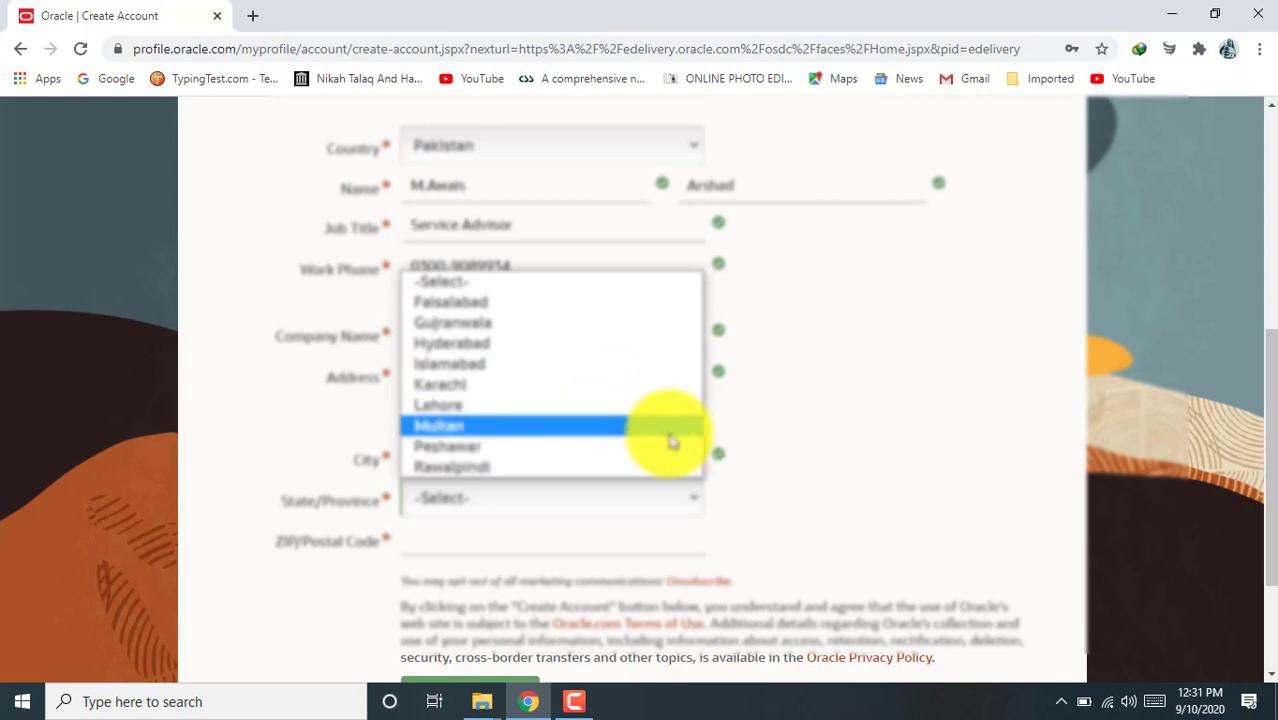
left_click(631, 404)
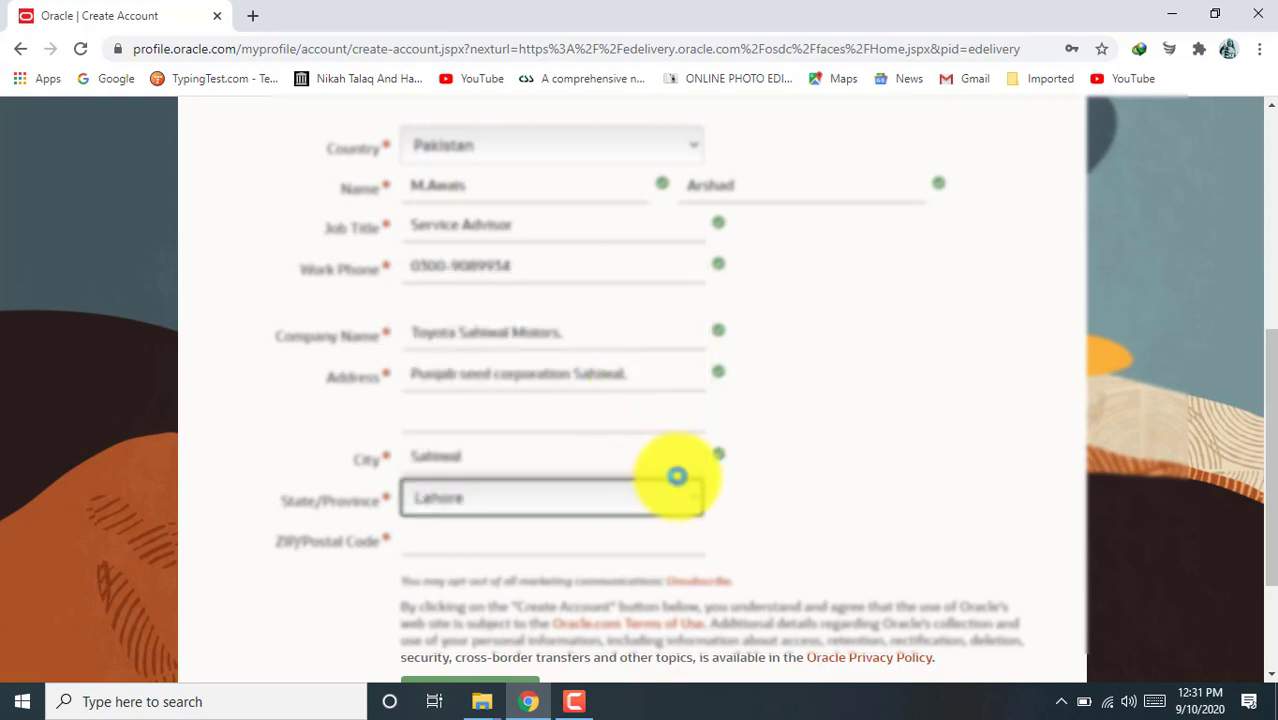
scroll(760, 495, "down", 1)
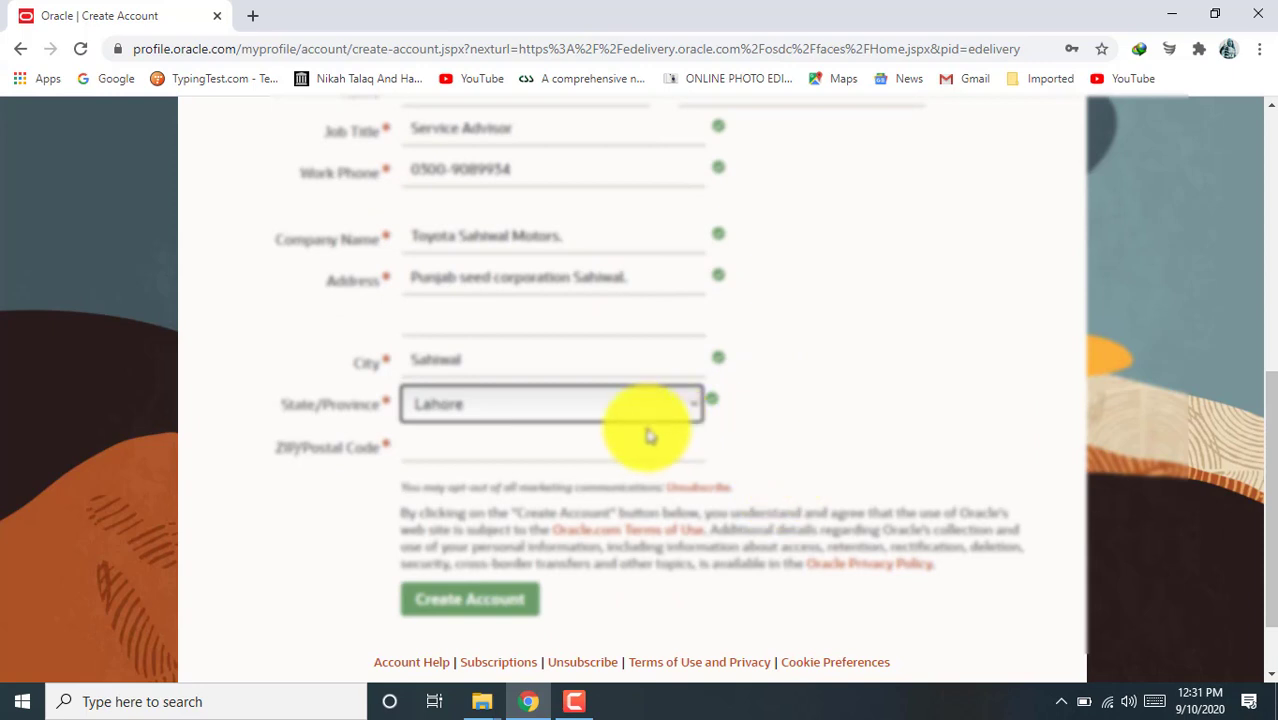
left_click(607, 443)
left_click(676, 414)
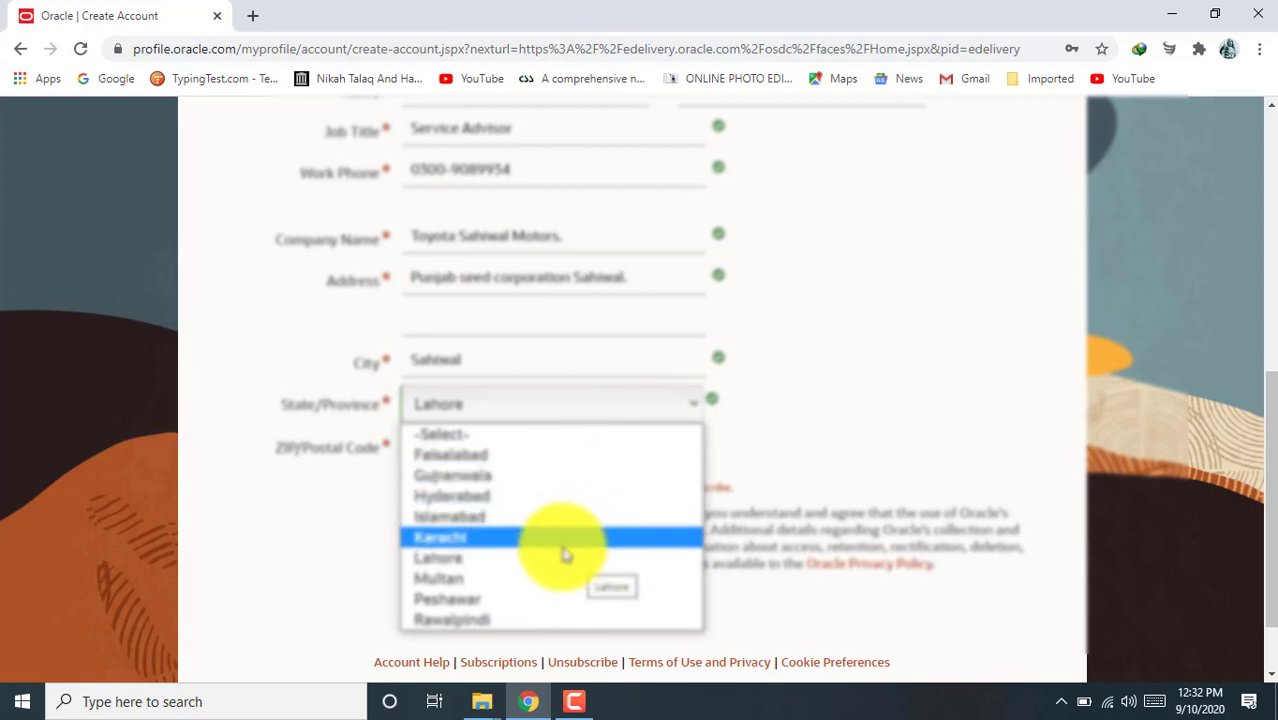
left_click(560, 558)
left_click(557, 457)
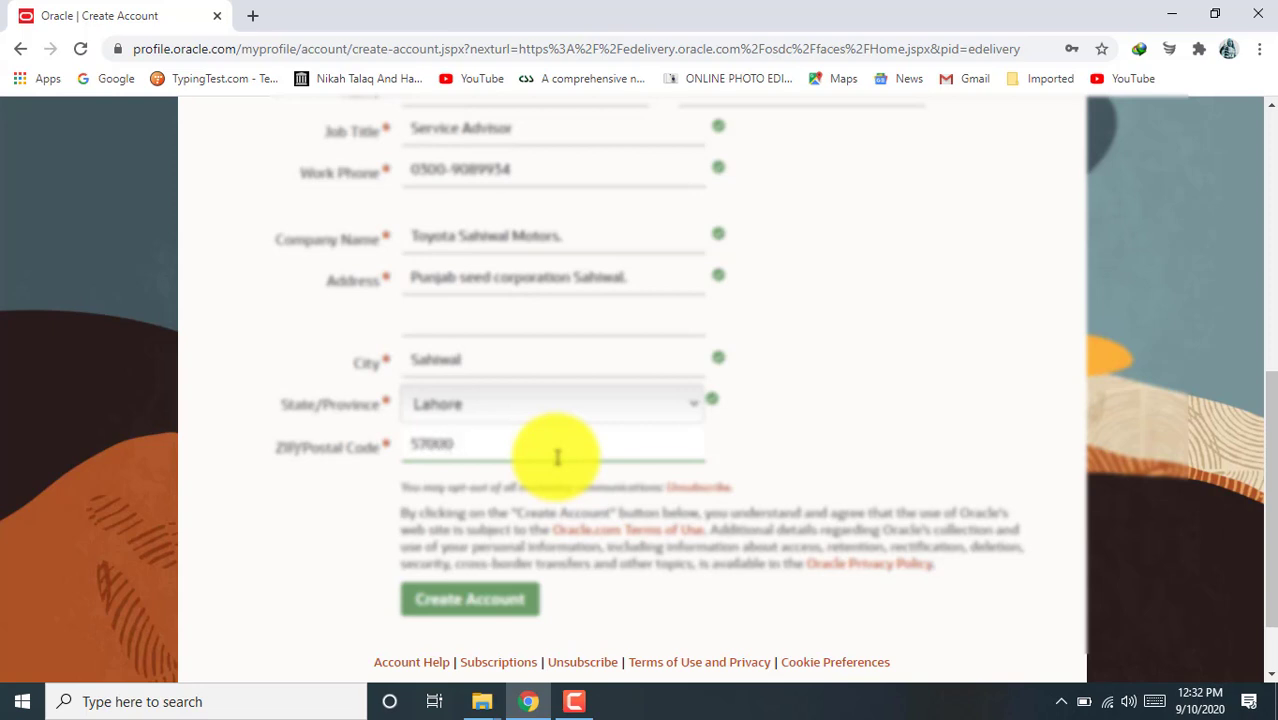
scroll(491, 628, "down", 2)
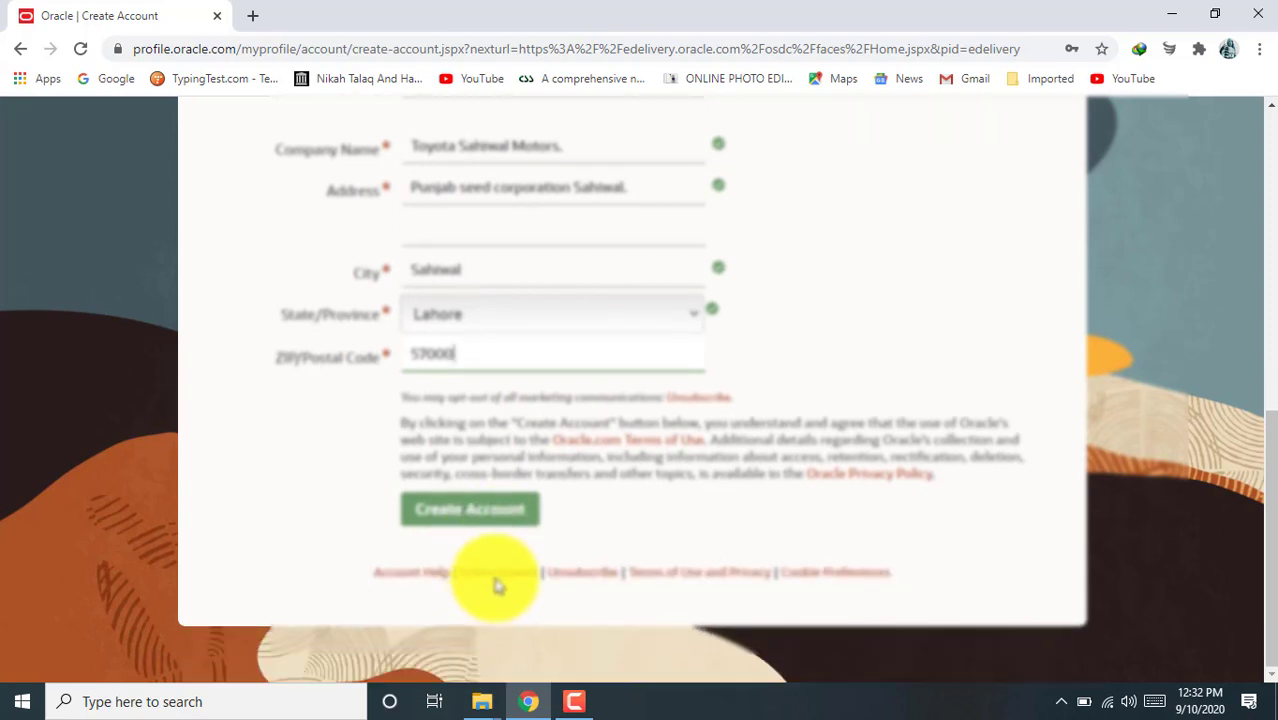
Create the account and save its password in Chrome.
left_click(503, 512)
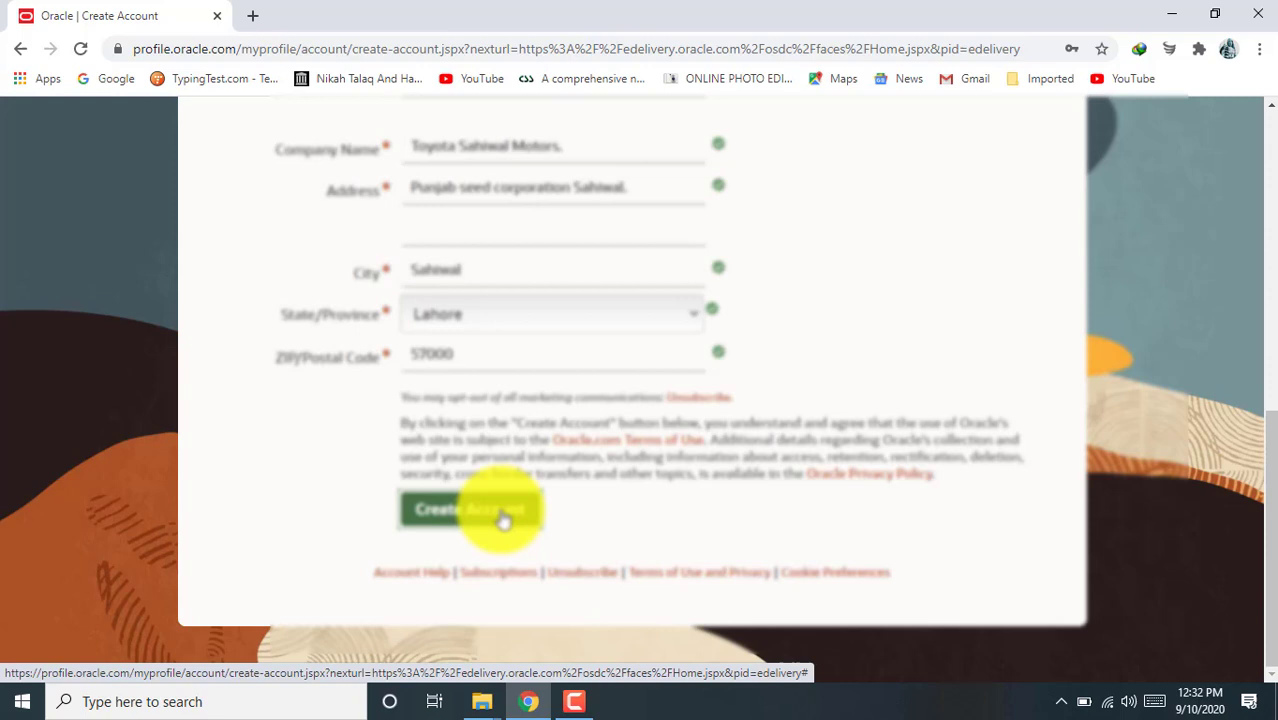
left_click(503, 517)
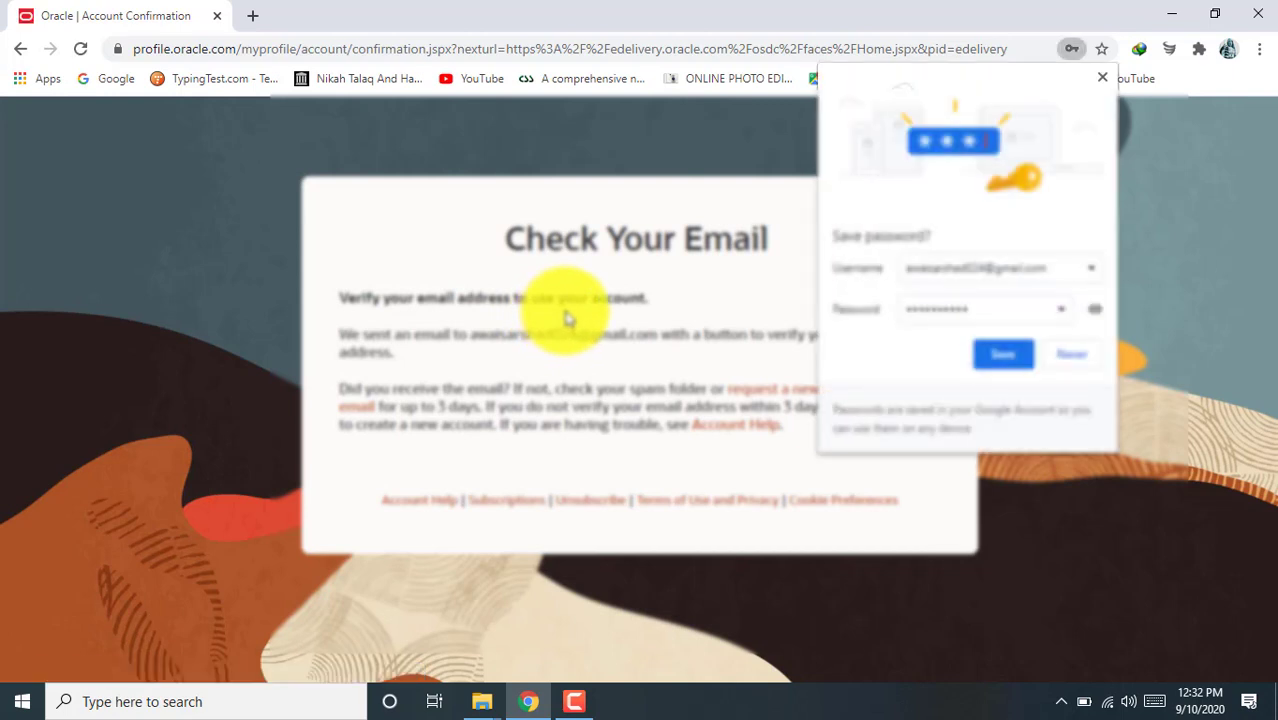
left_click(1018, 354)
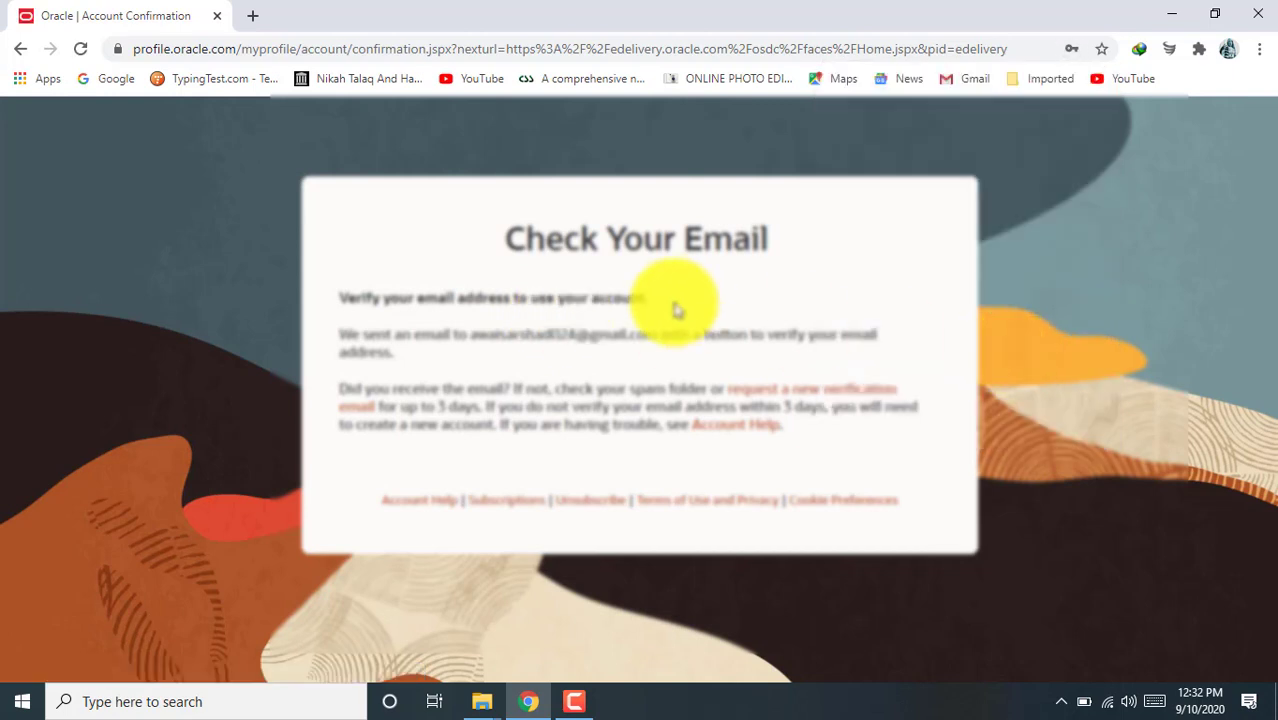
In a new tab, open the Verify Your Oracle Account email from Gmail's Updates tab.
left_click(256, 18)
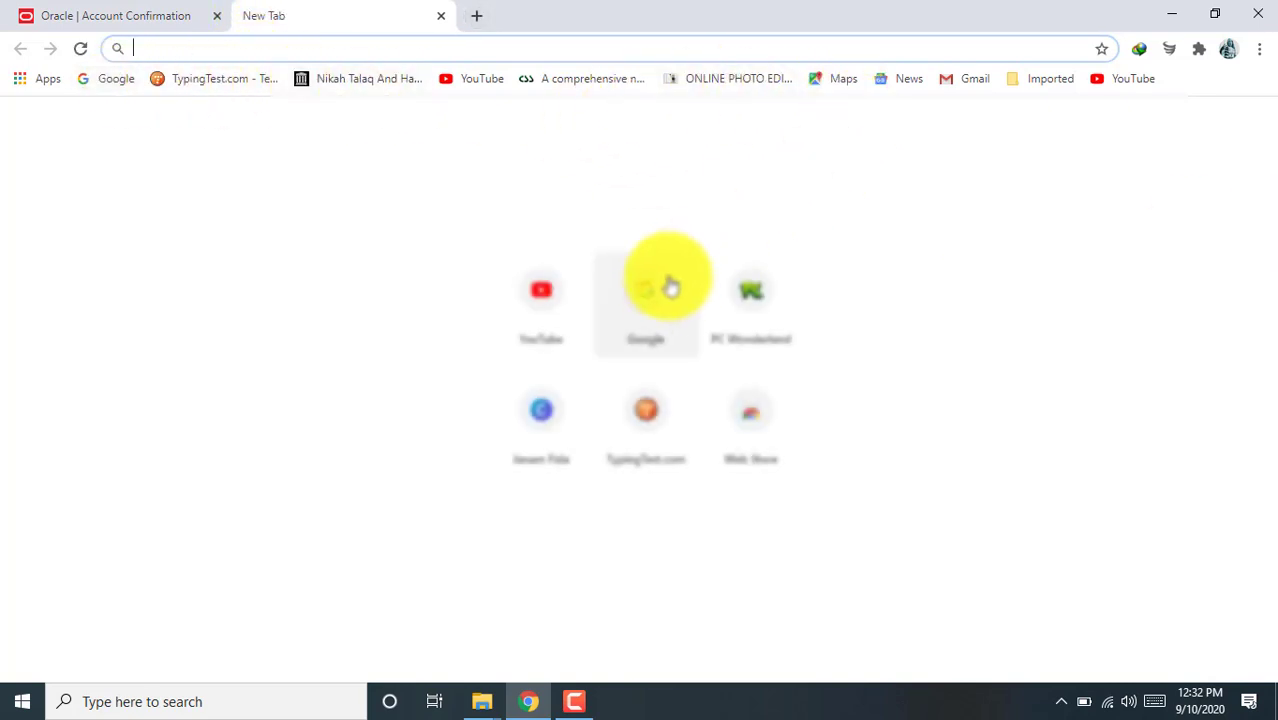
left_click(966, 82)
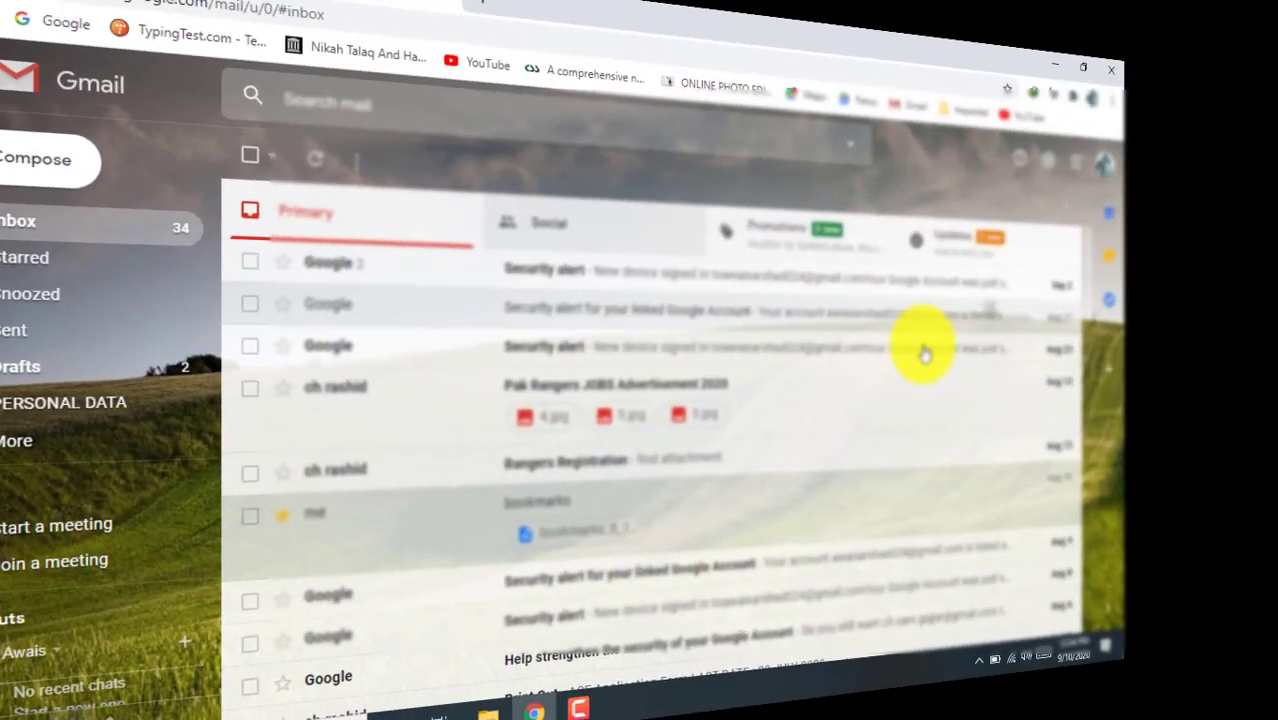
left_click(1062, 225)
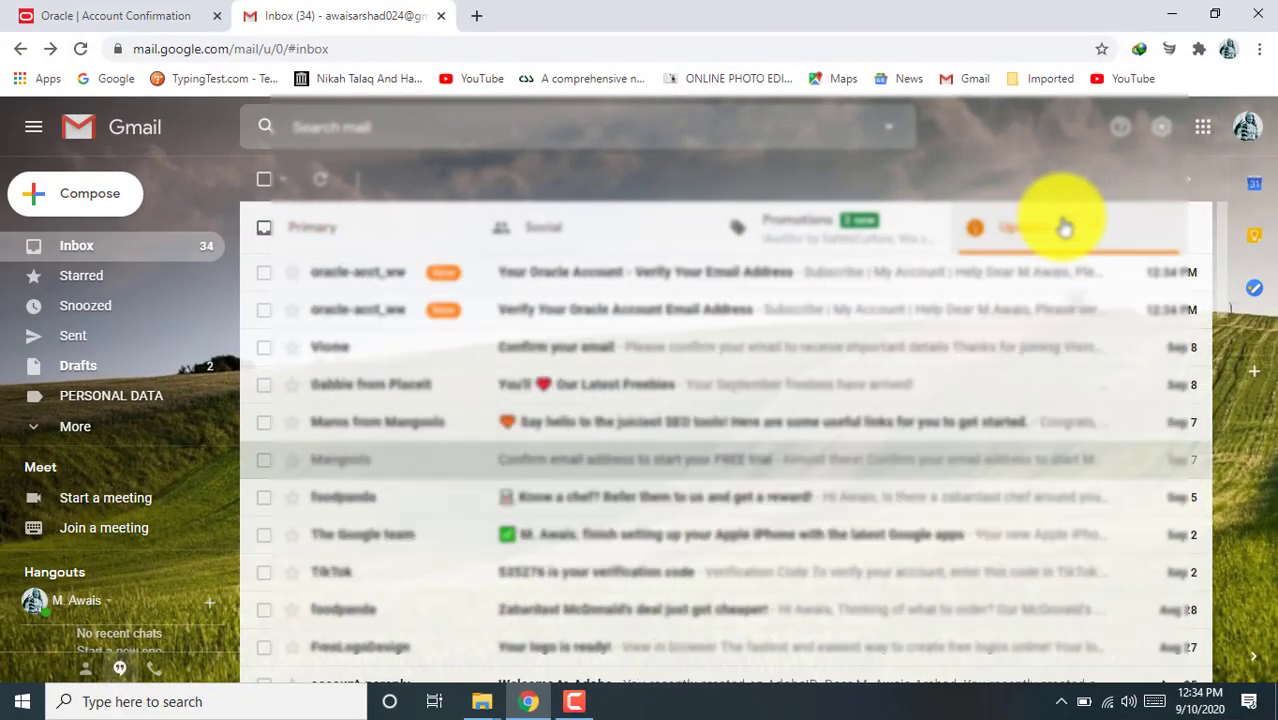
left_click(728, 316)
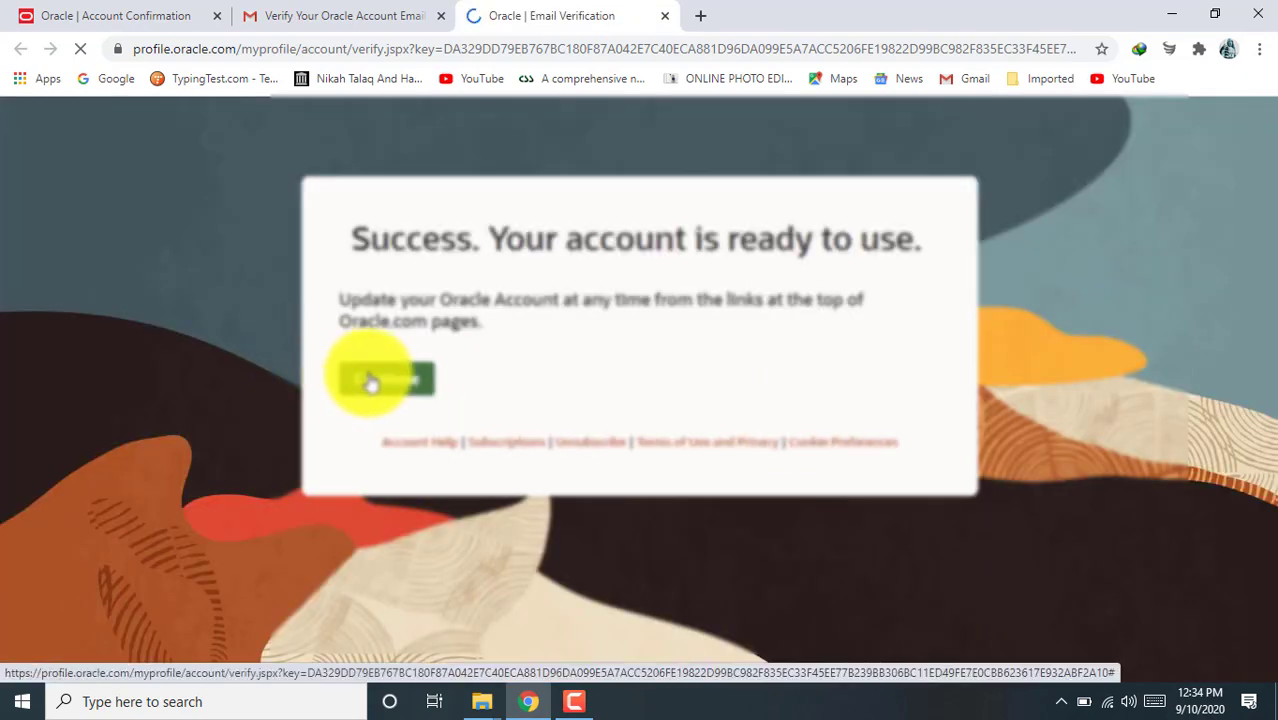
Continue from the account-ready page to the Oracle.com home page.
left_click(370, 381)
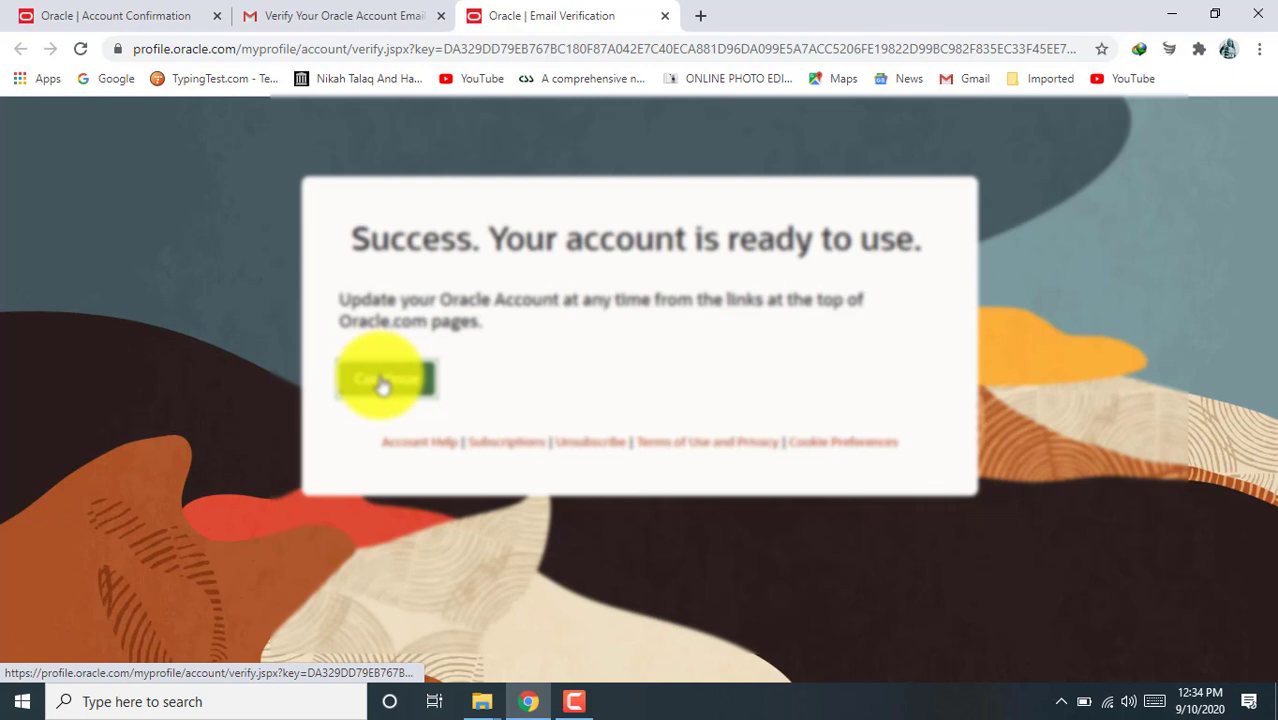
left_click(383, 386)
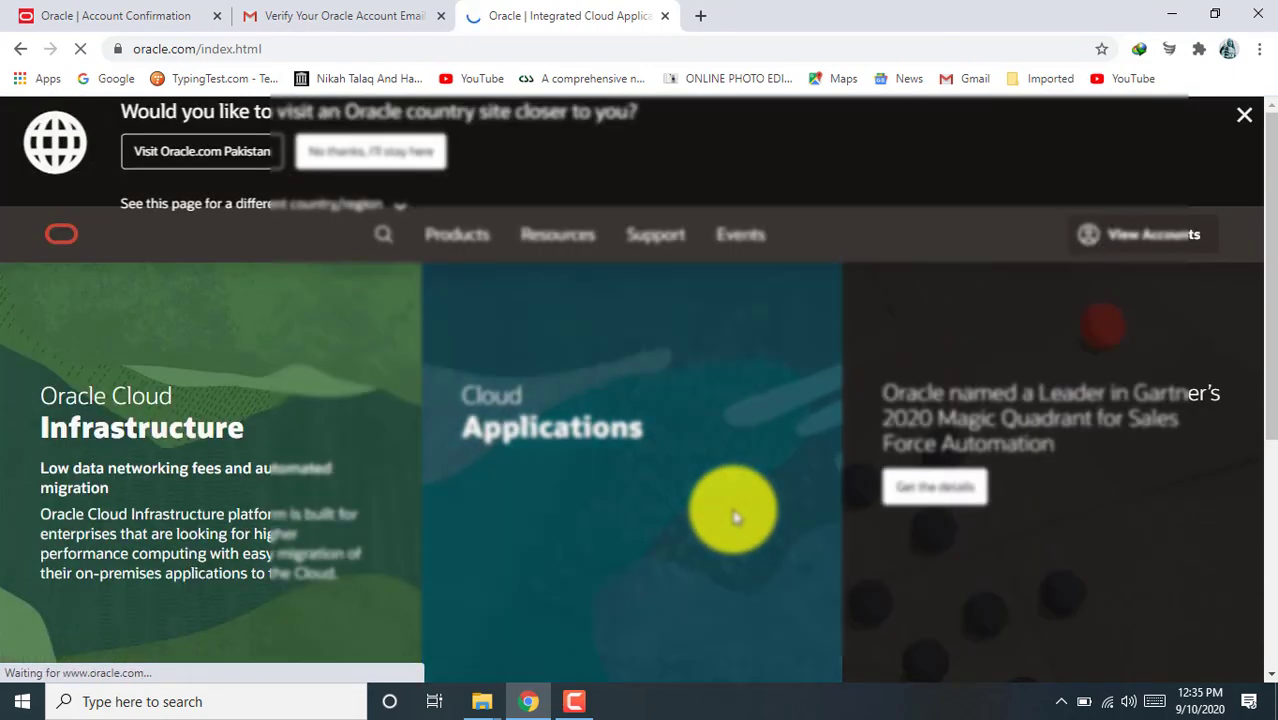
mouse_move(733, 514)
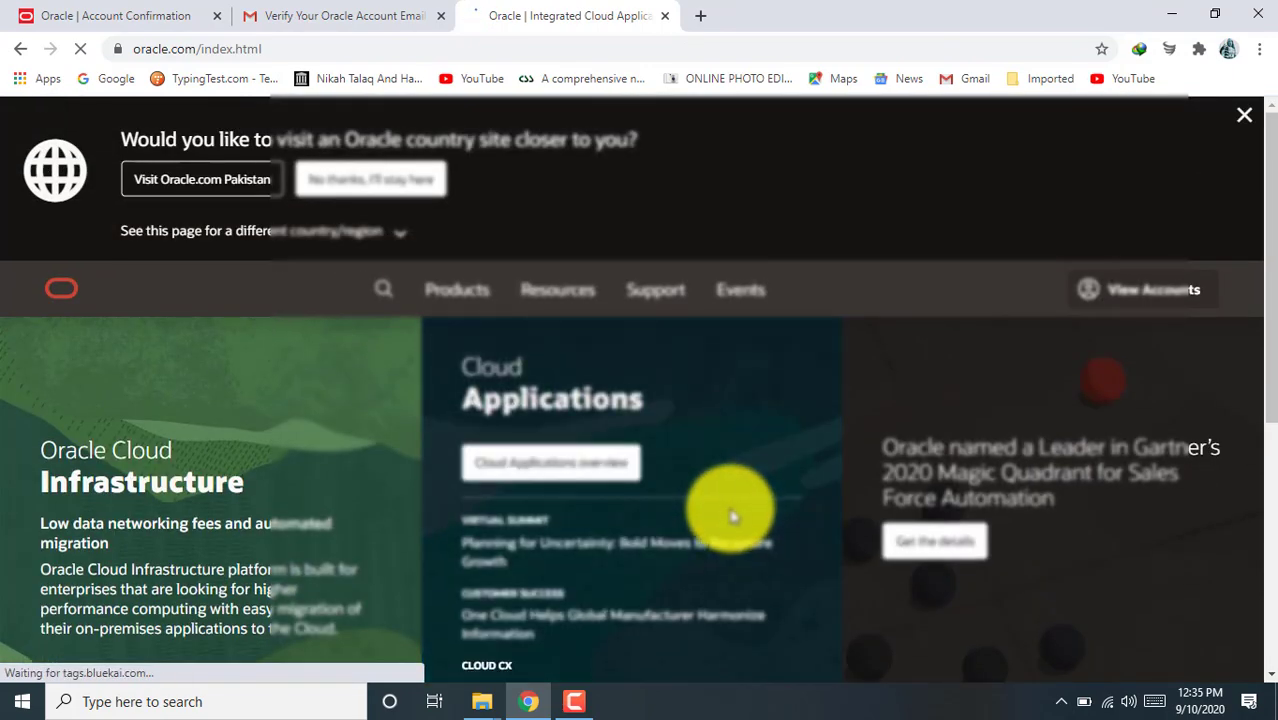
scroll(676, 460, "down", 3)
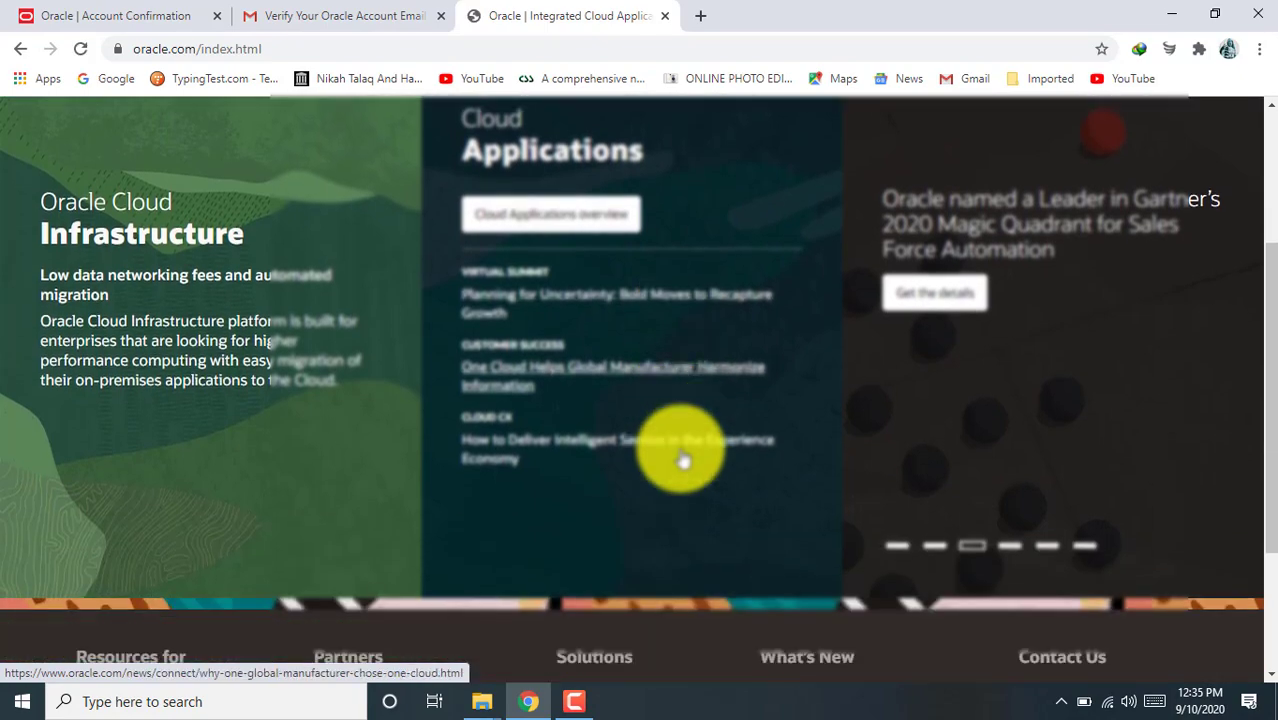
scroll(681, 450, "down", 2)
scroll(682, 435, "up", 2)
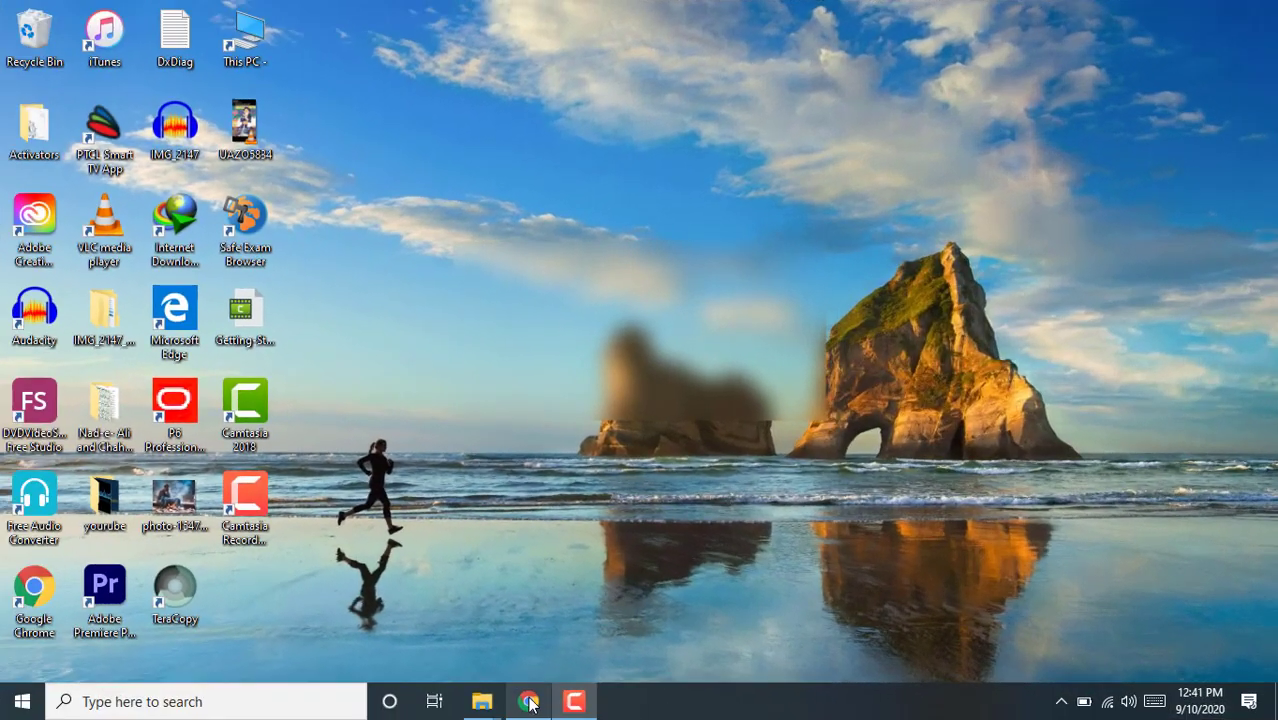
Sign in to the new account, resubmit twice after the system error, then start a new tab.
left_click(530, 703)
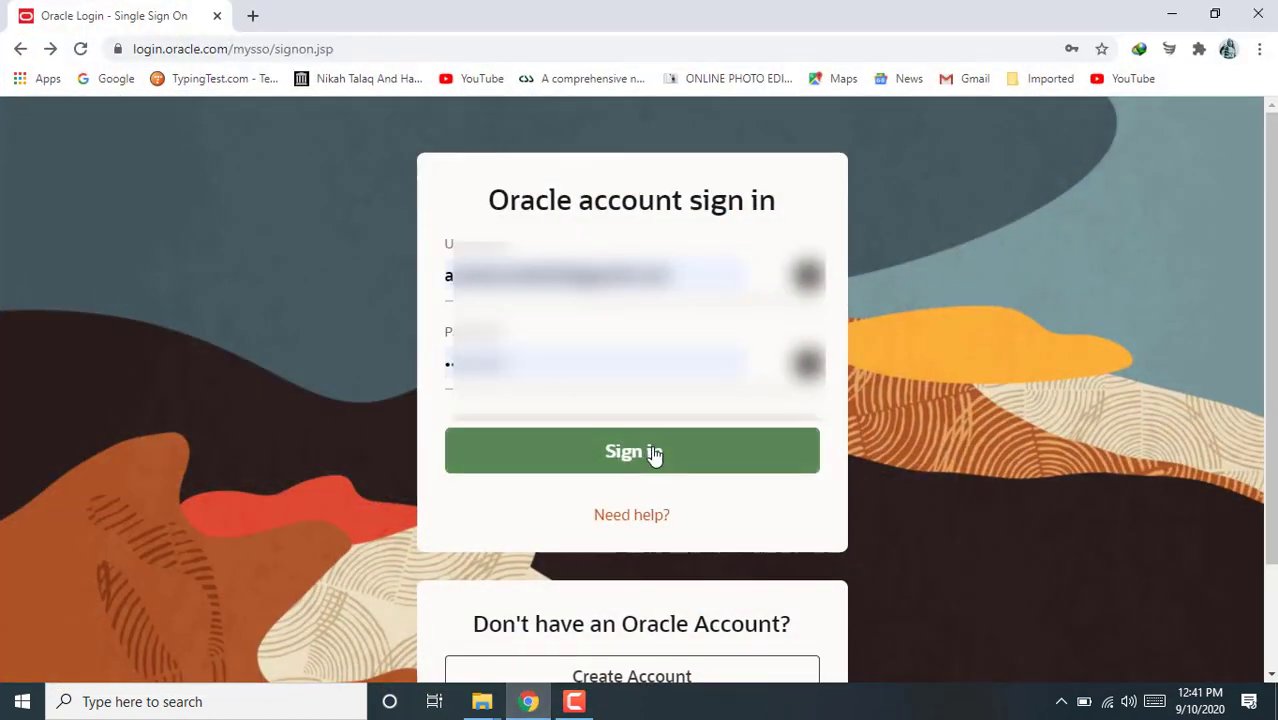
left_click(655, 456)
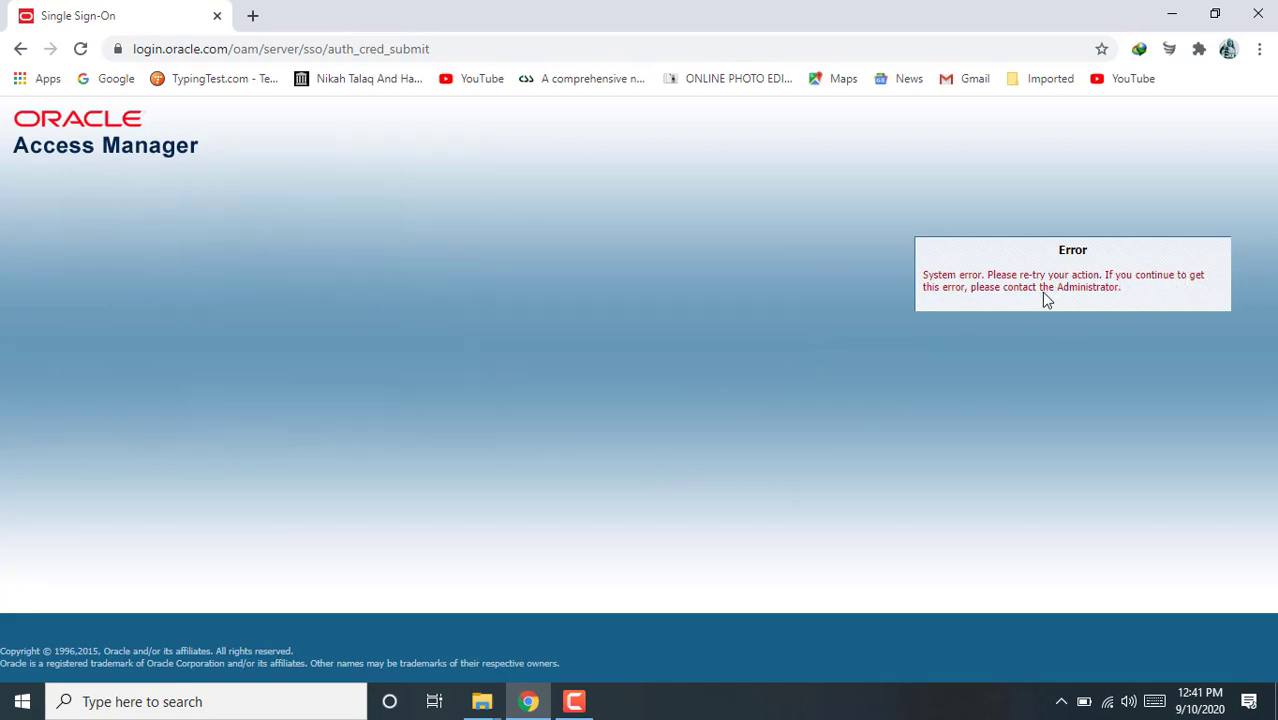
left_click(82, 50)
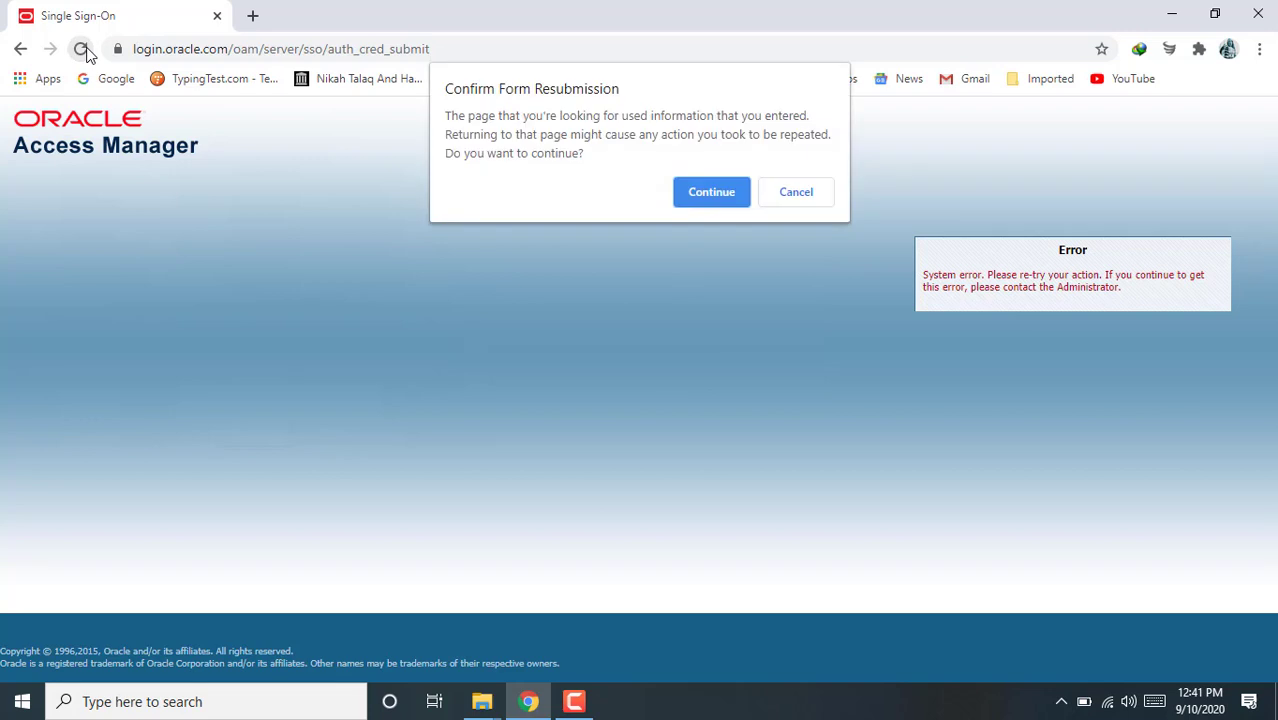
left_click(711, 200)
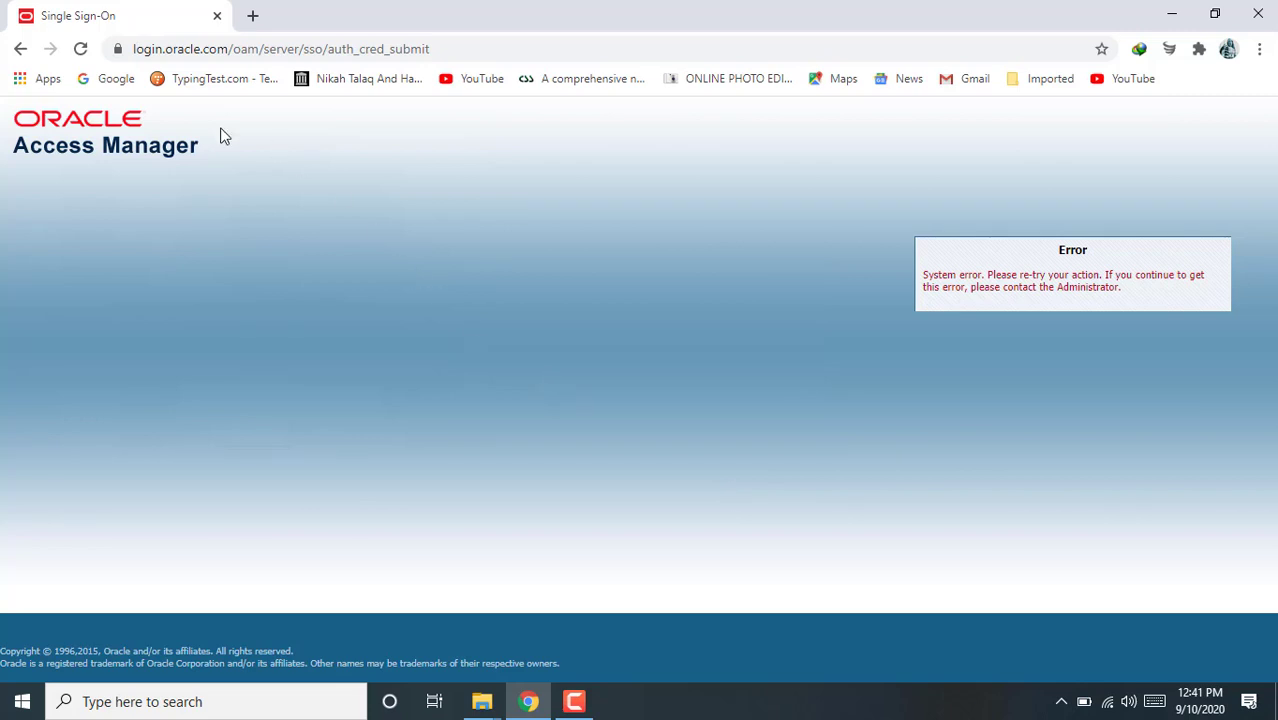
left_click(80, 48)
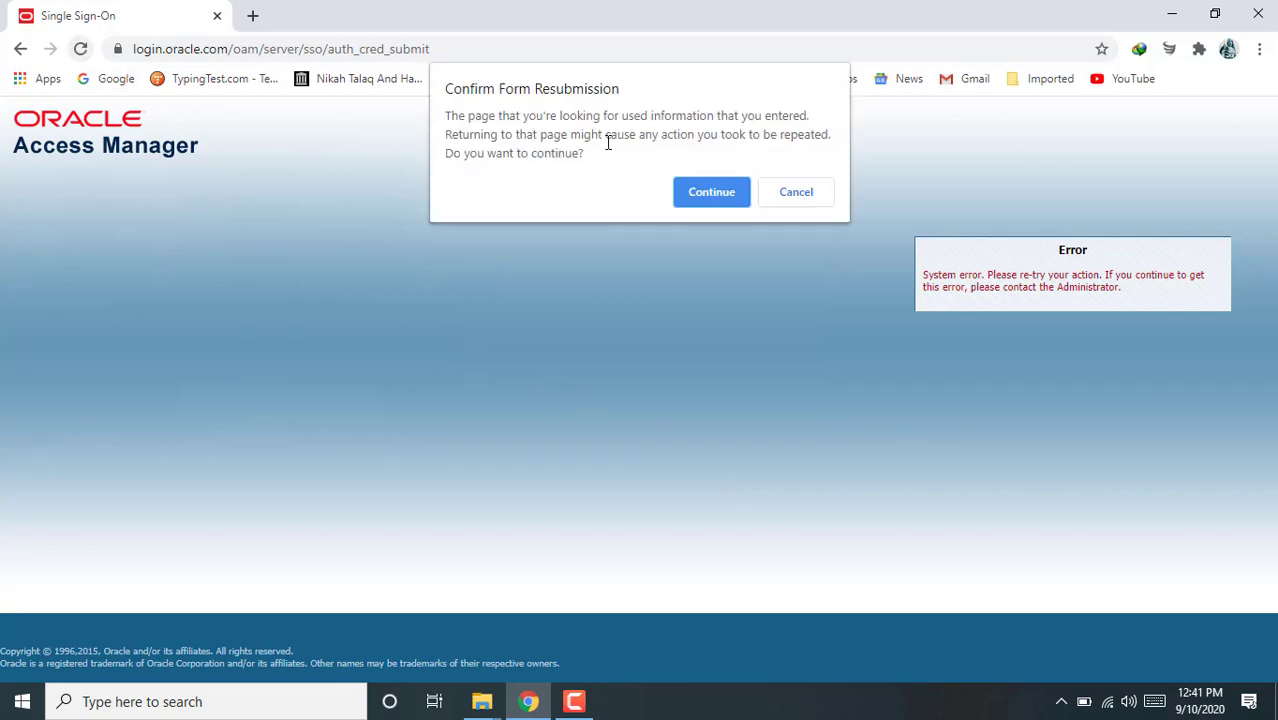
left_click(729, 200)
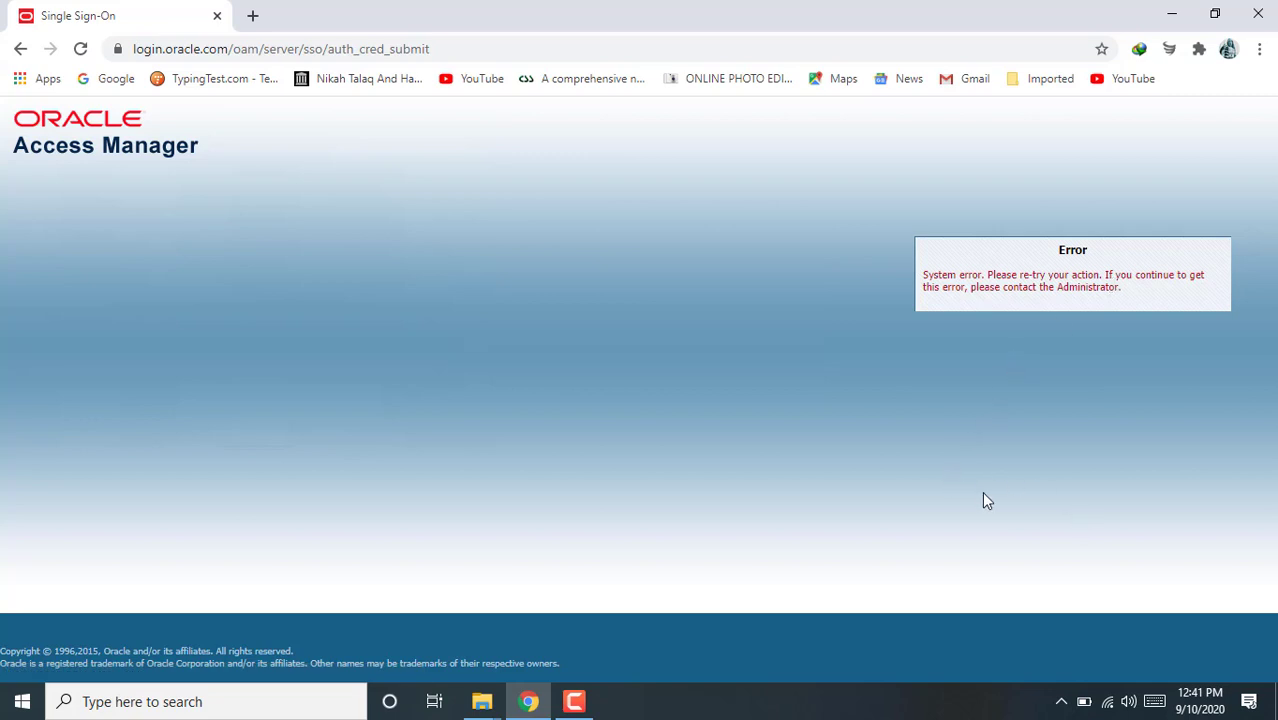
left_click(252, 15)
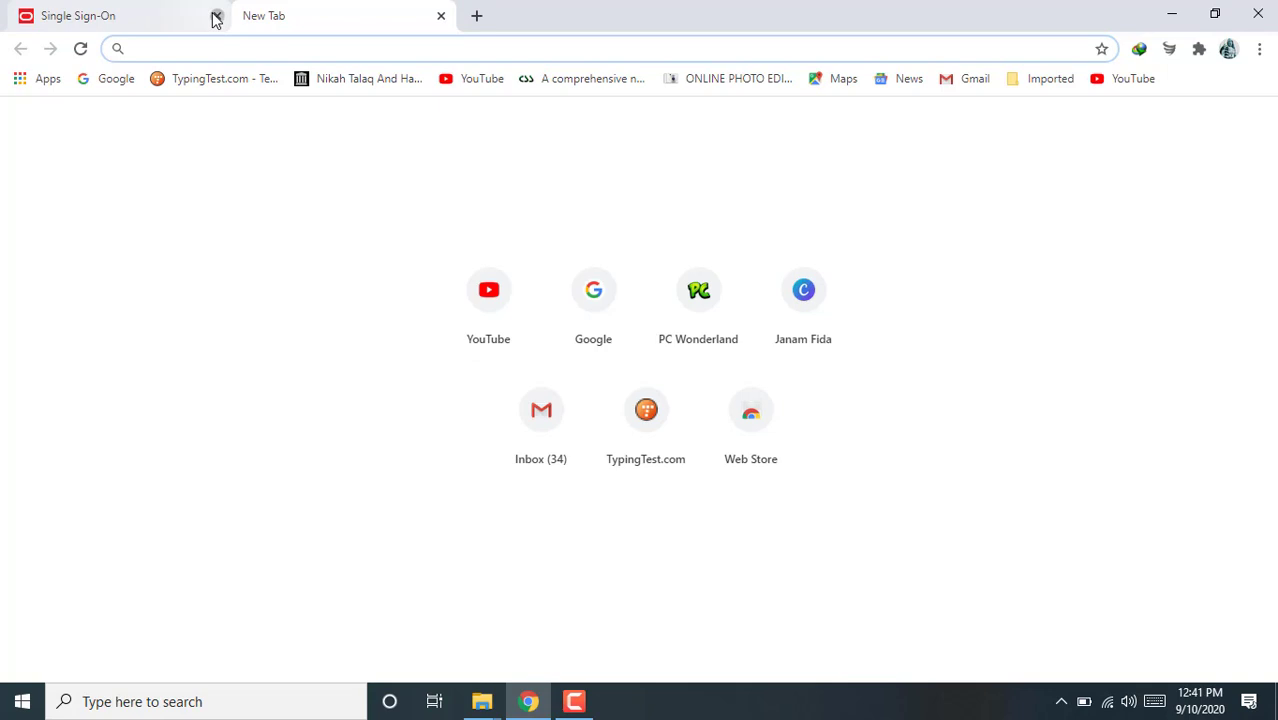
Close the failed tab and reach Oracle Software Delivery Cloud via the earlier 'oracle delivery' search.
left_click(216, 16)
left_click(613, 321)
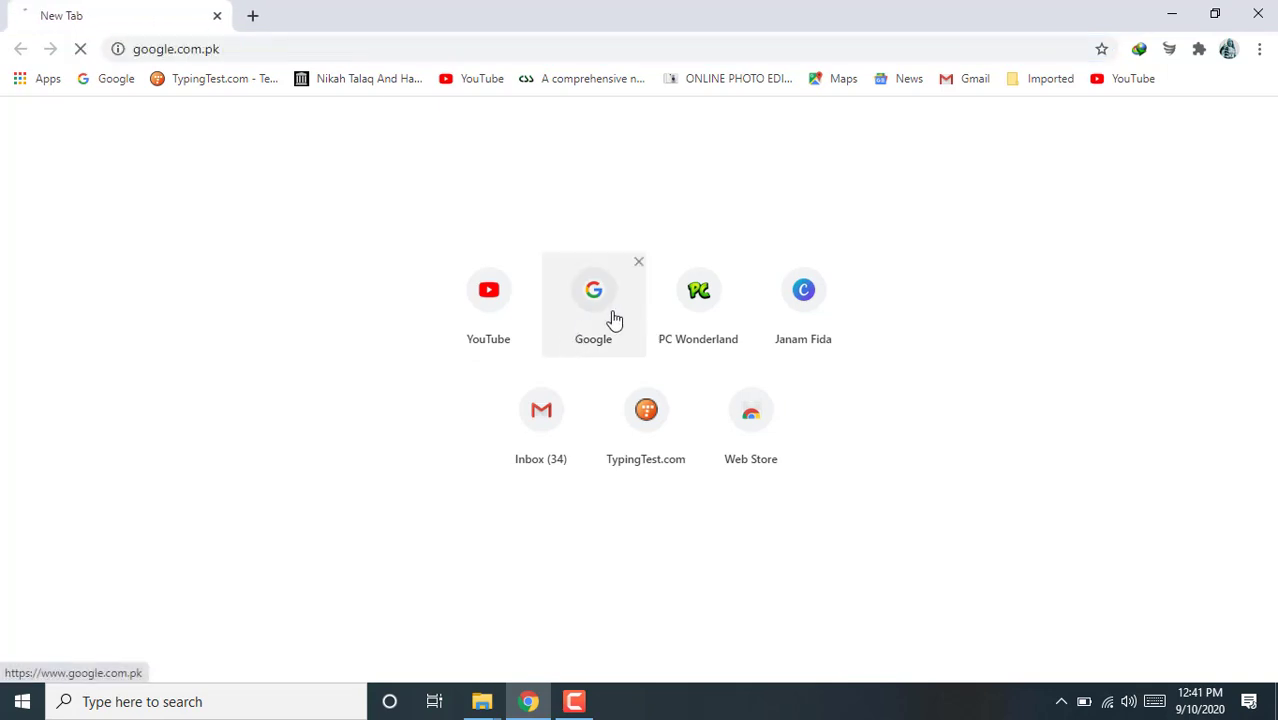
left_click(494, 390)
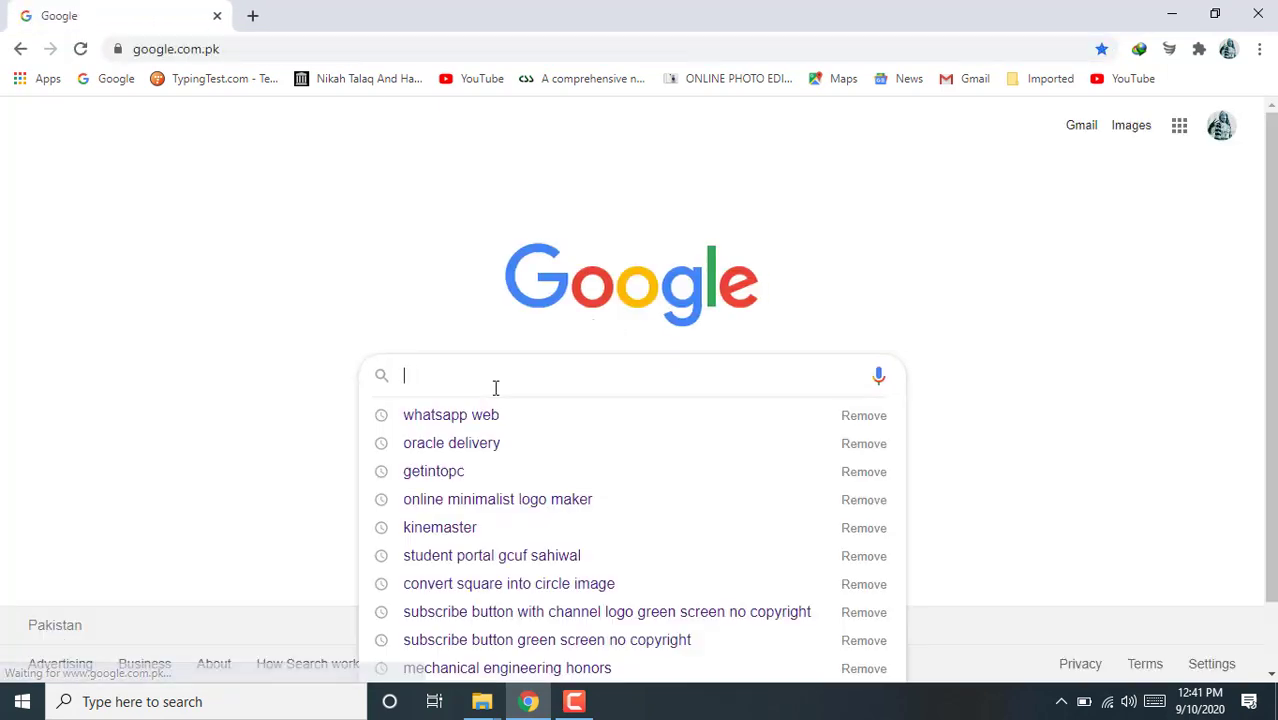
left_click(485, 443)
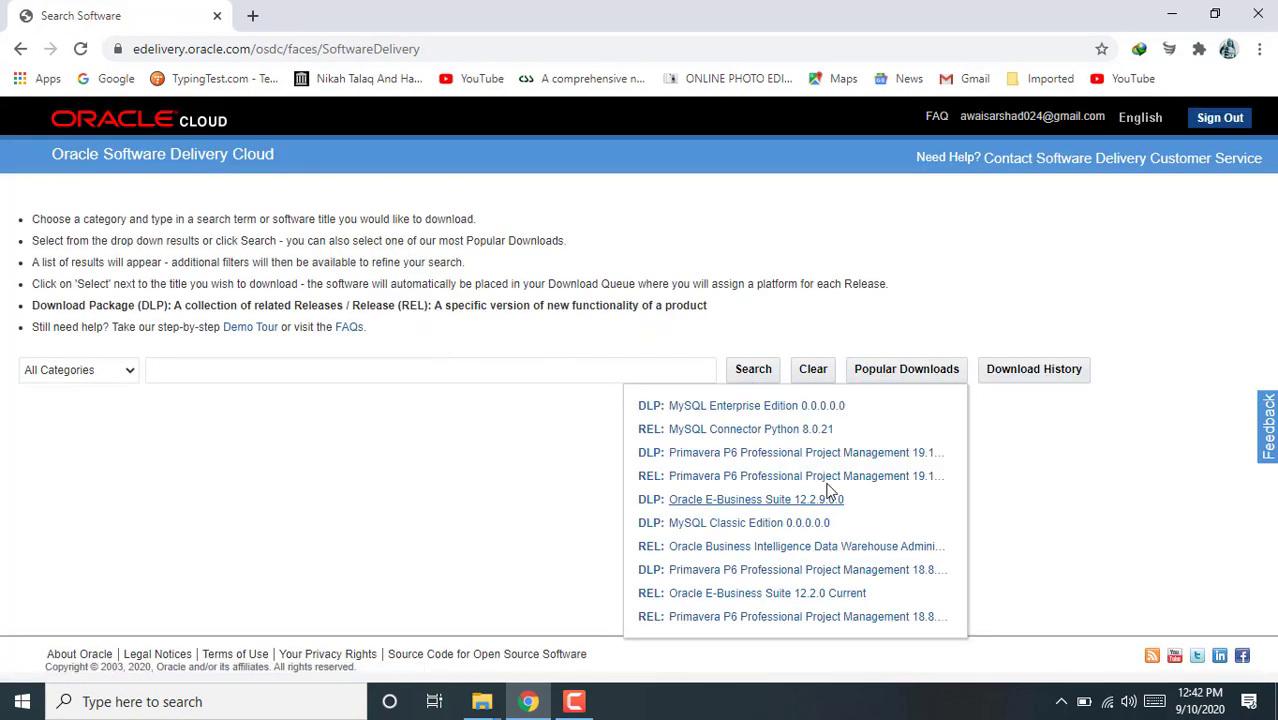
Search 'prim p6' and queue DLP Primavera P6 19.12 from Popular Downloads, then continue.
left_click(521, 371)
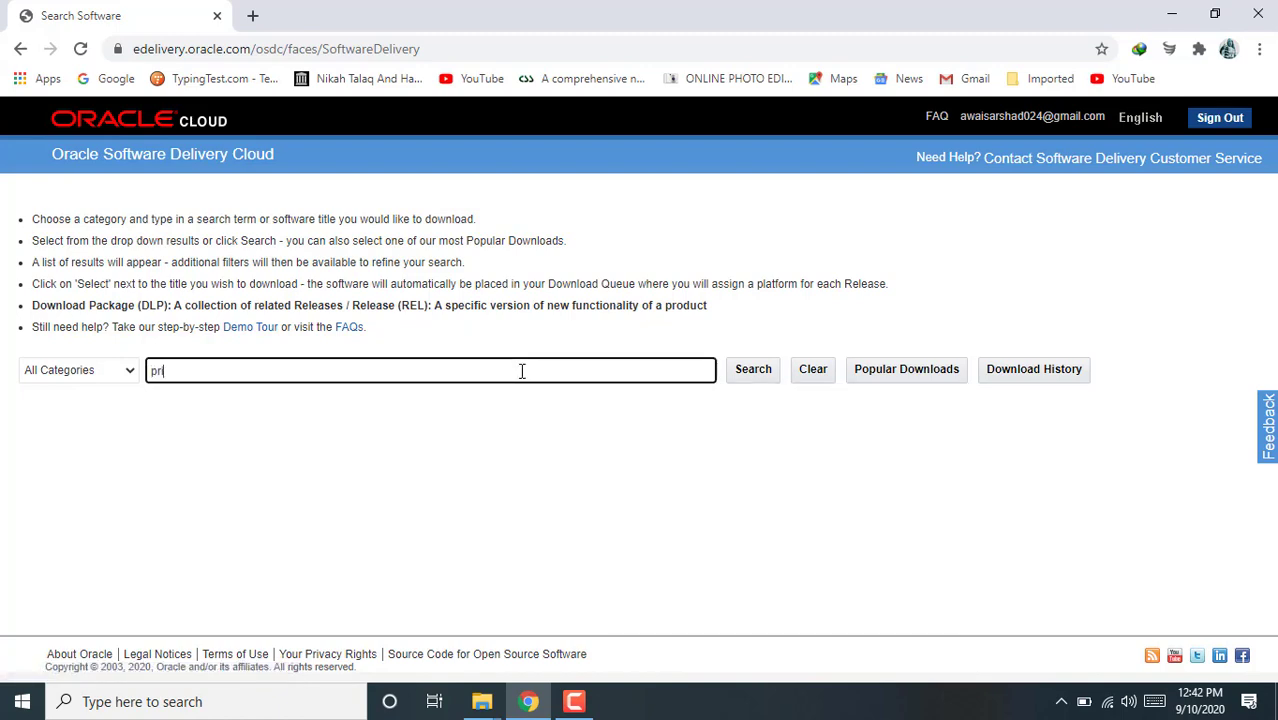
type("primavera")
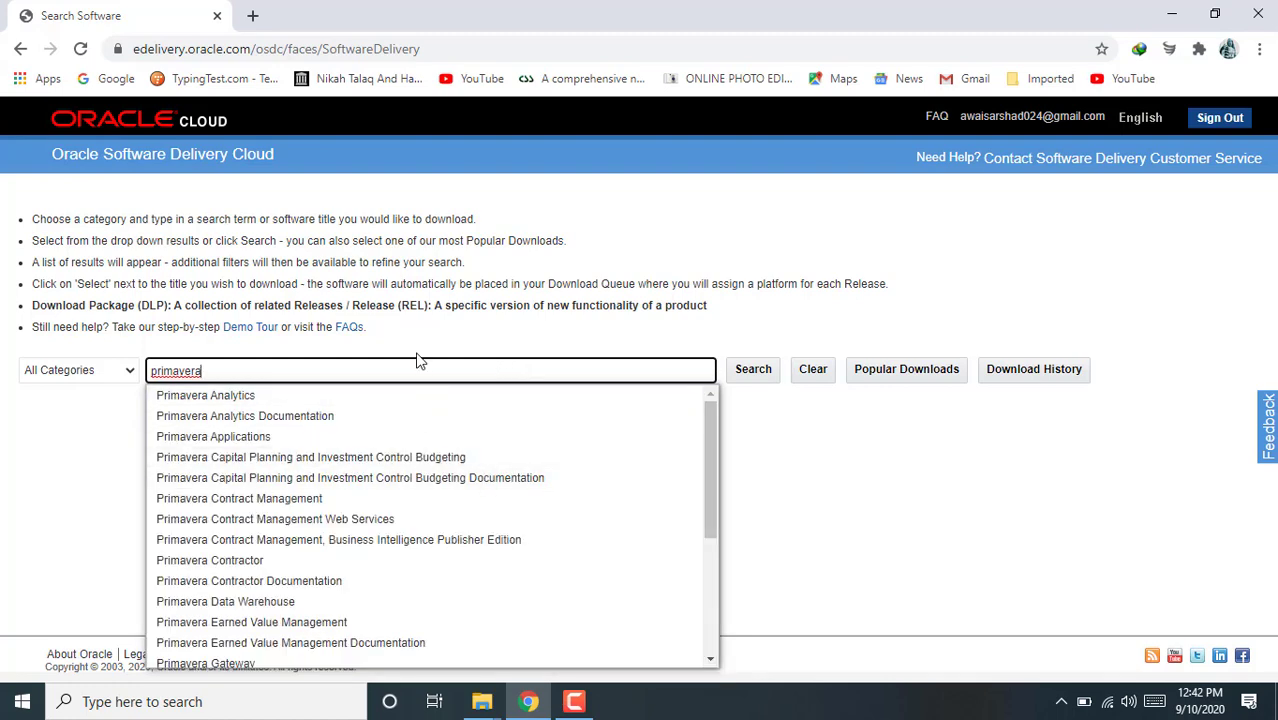
type("p6")
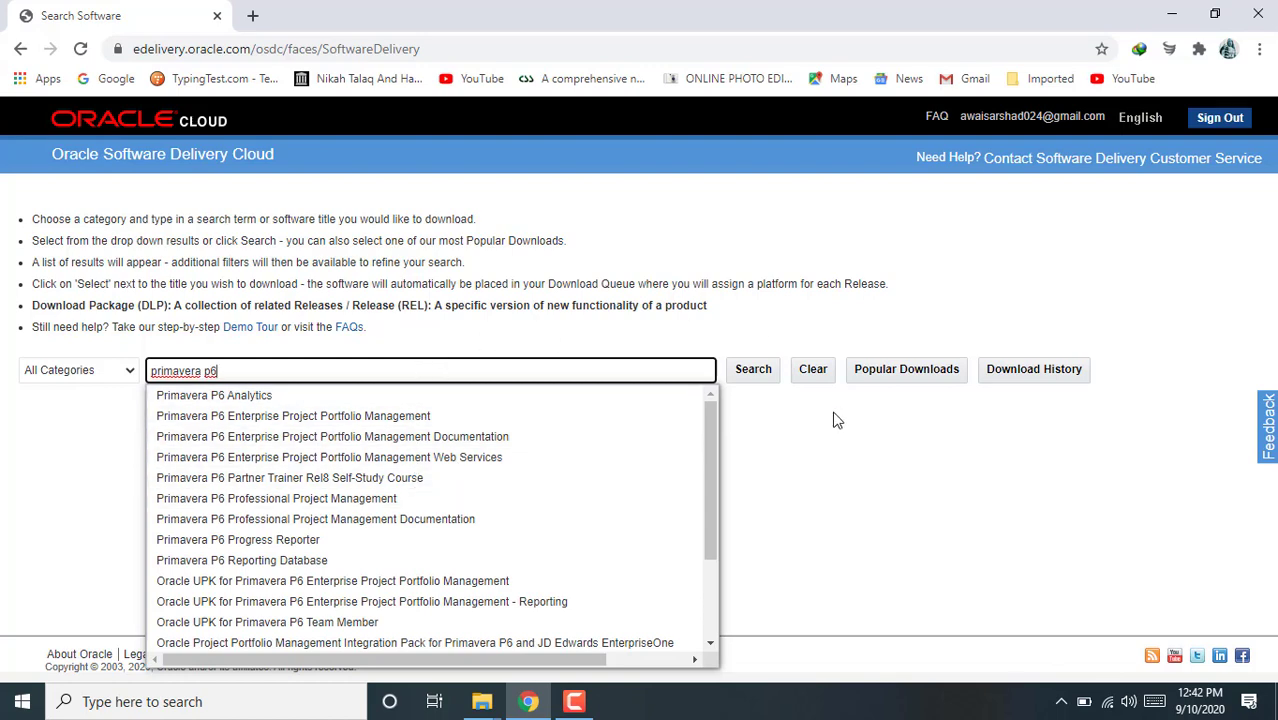
left_click(858, 512)
left_click(920, 372)
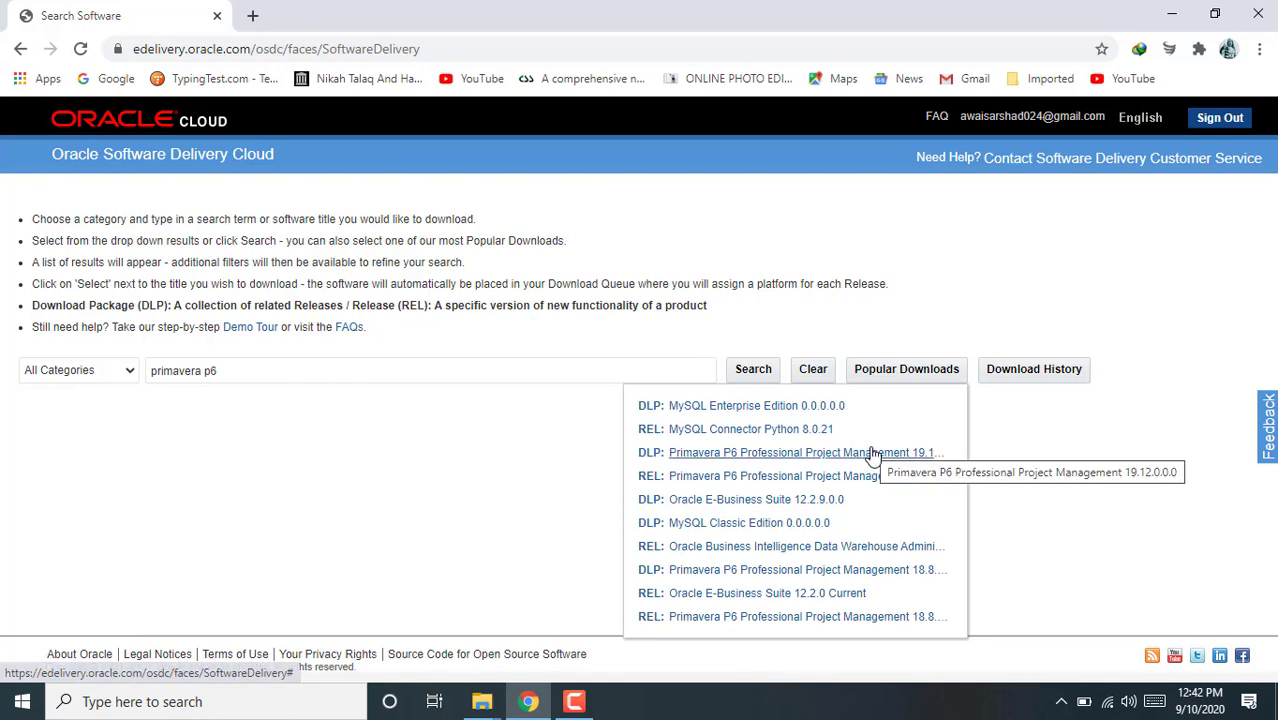
left_click(873, 454)
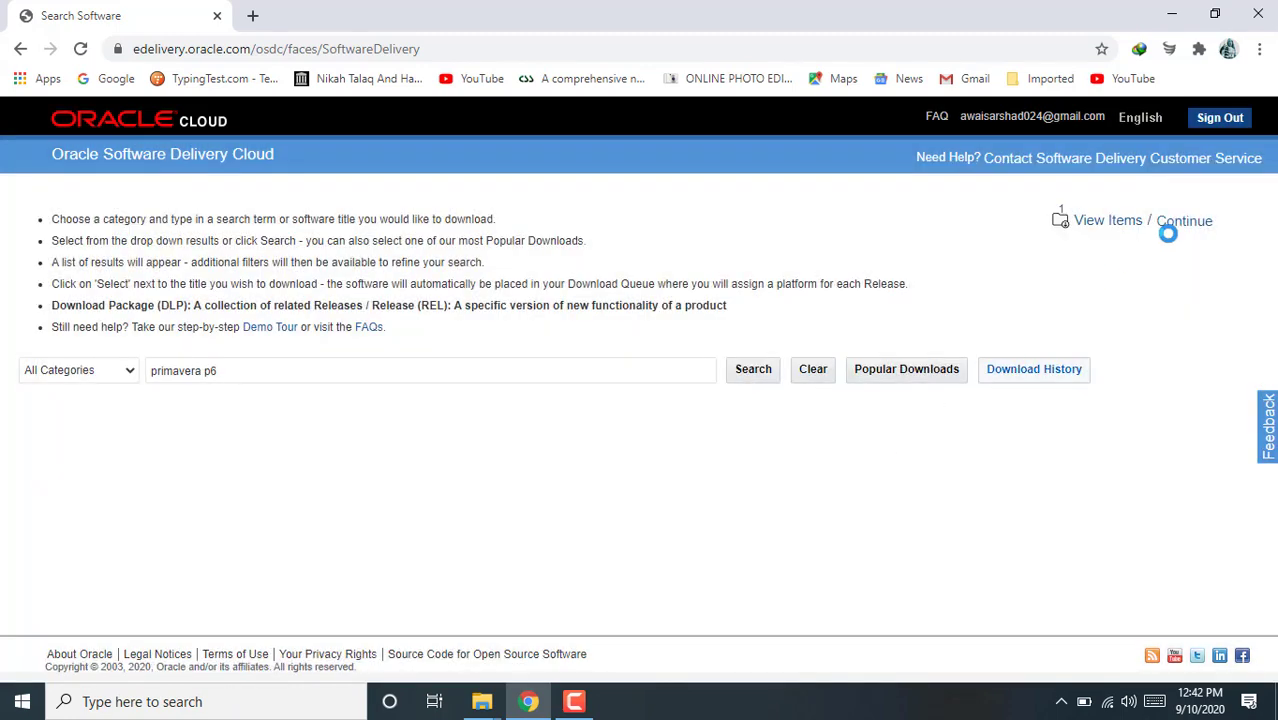
left_click(1184, 228)
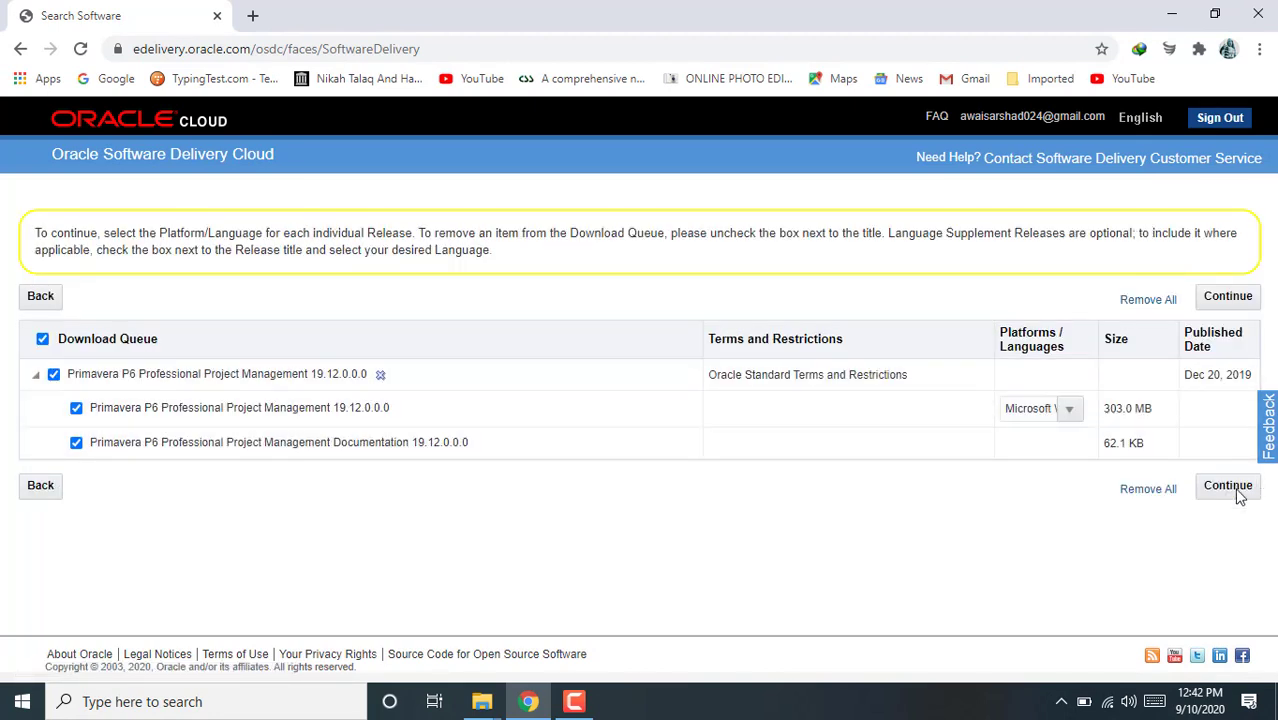
Confirm the queued Primavera P6 releases and accept the Oracle license agreement.
left_click(1232, 487)
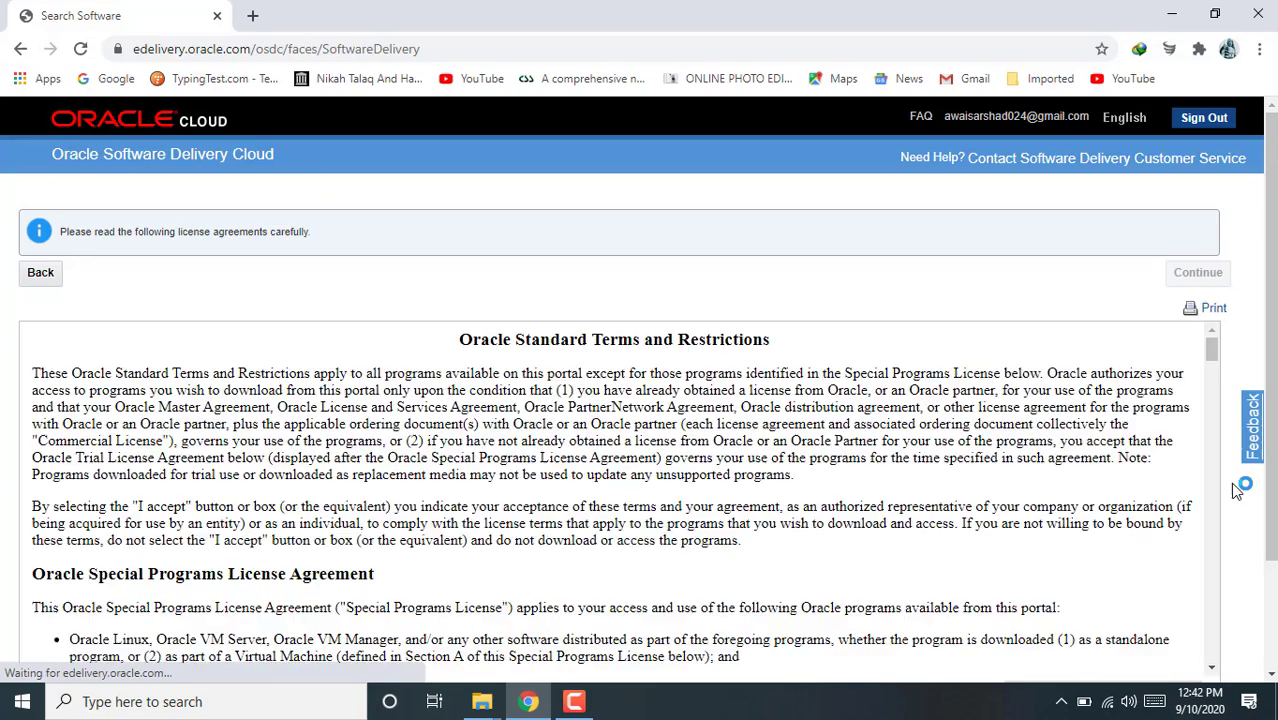
scroll(1176, 491, "down", 20)
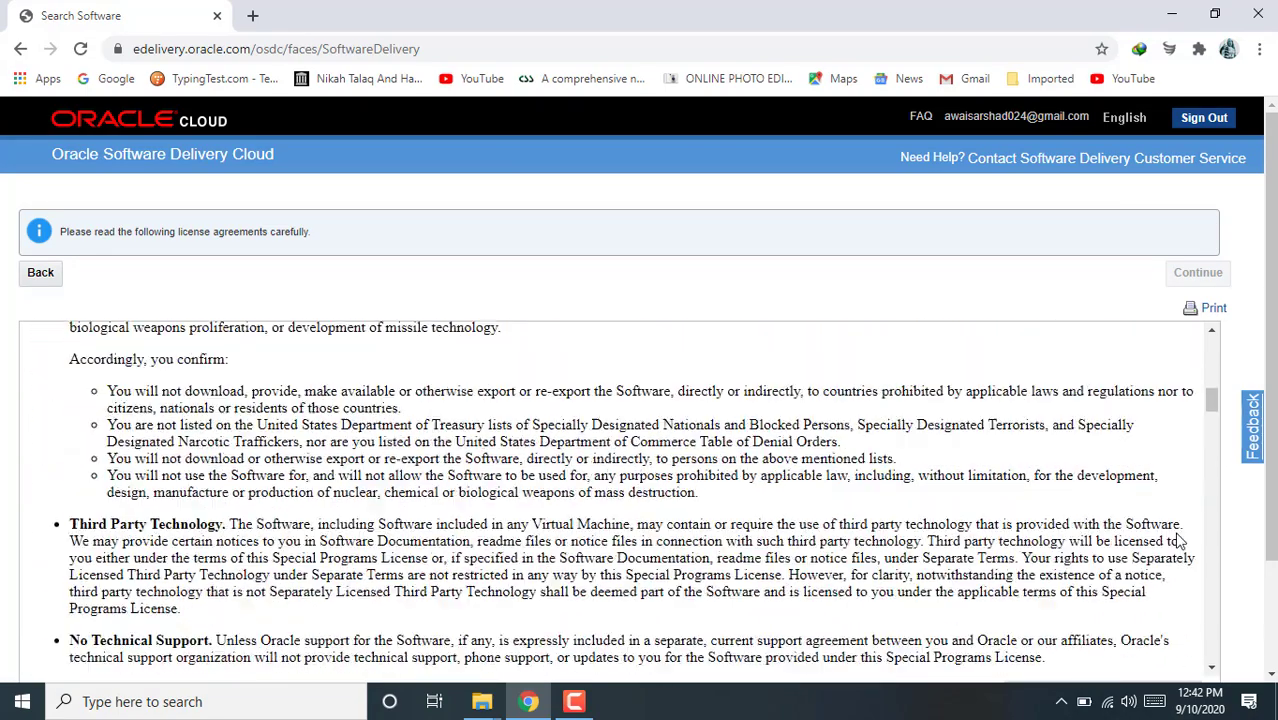
scroll(955, 677, "down", 5)
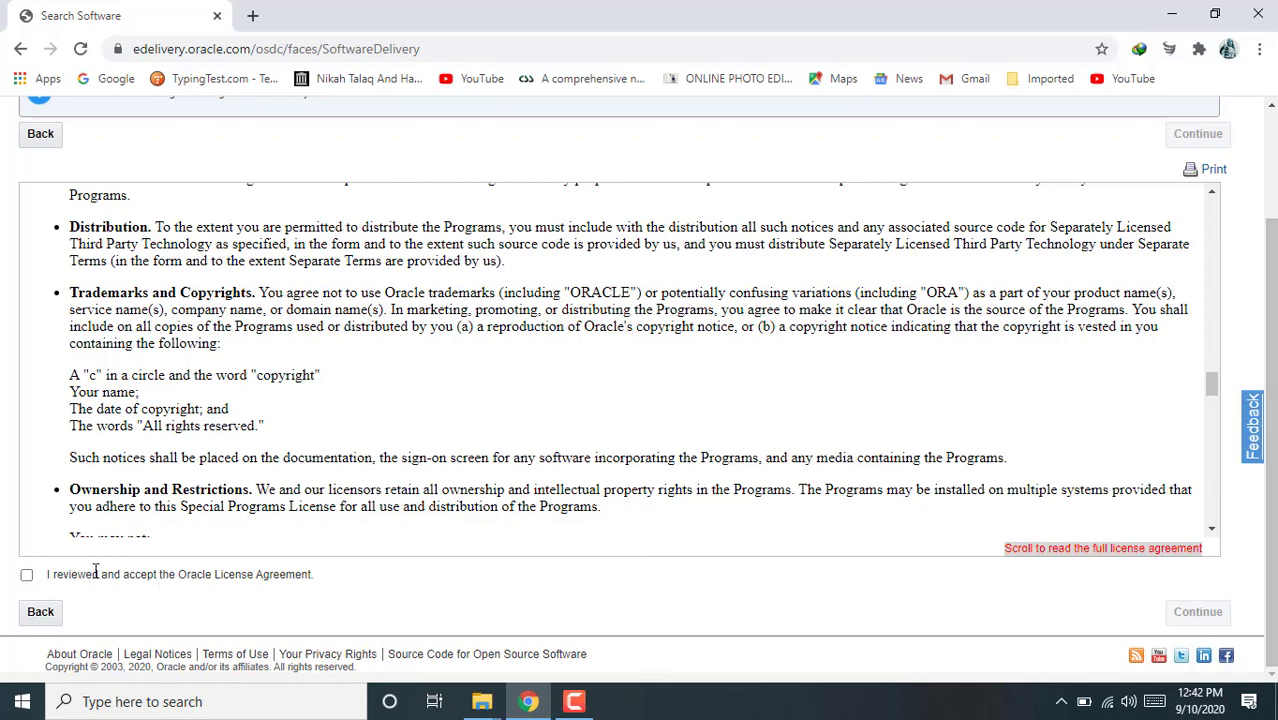
left_click(26, 575)
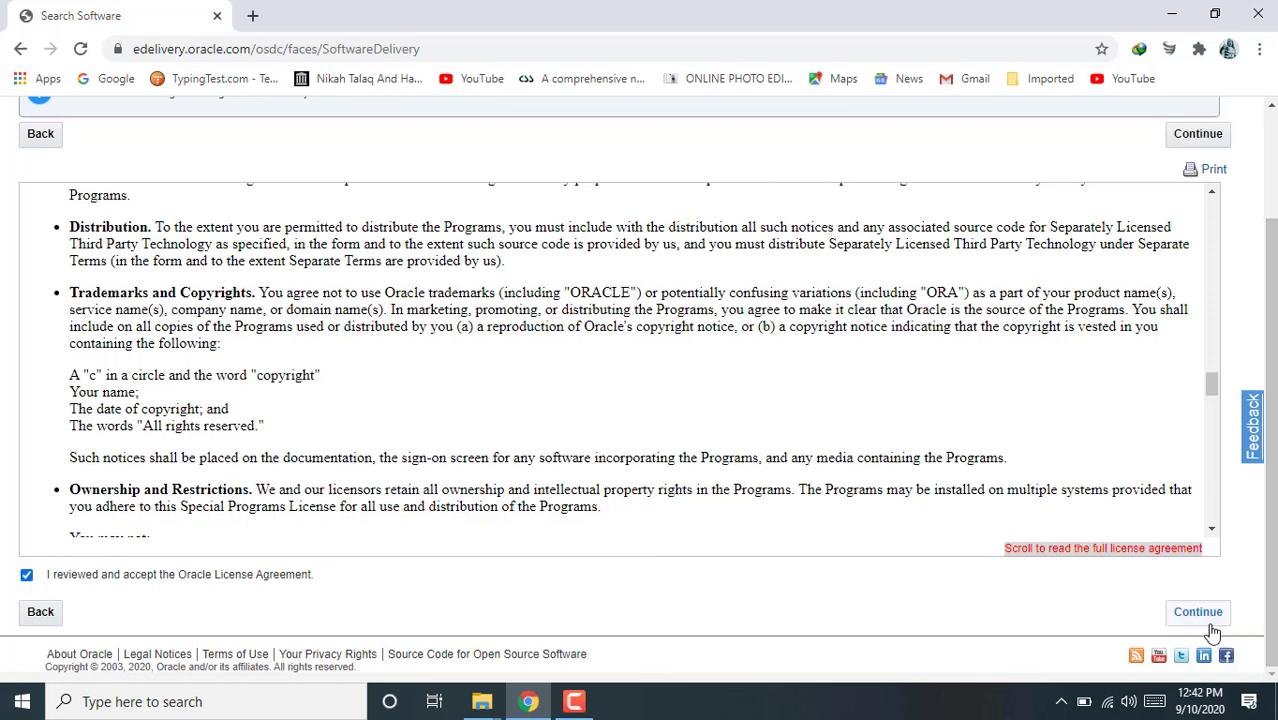
Continue to the list of four Primavera zip files (303.0 MB) and dismiss the feedback survey.
left_click(1198, 613)
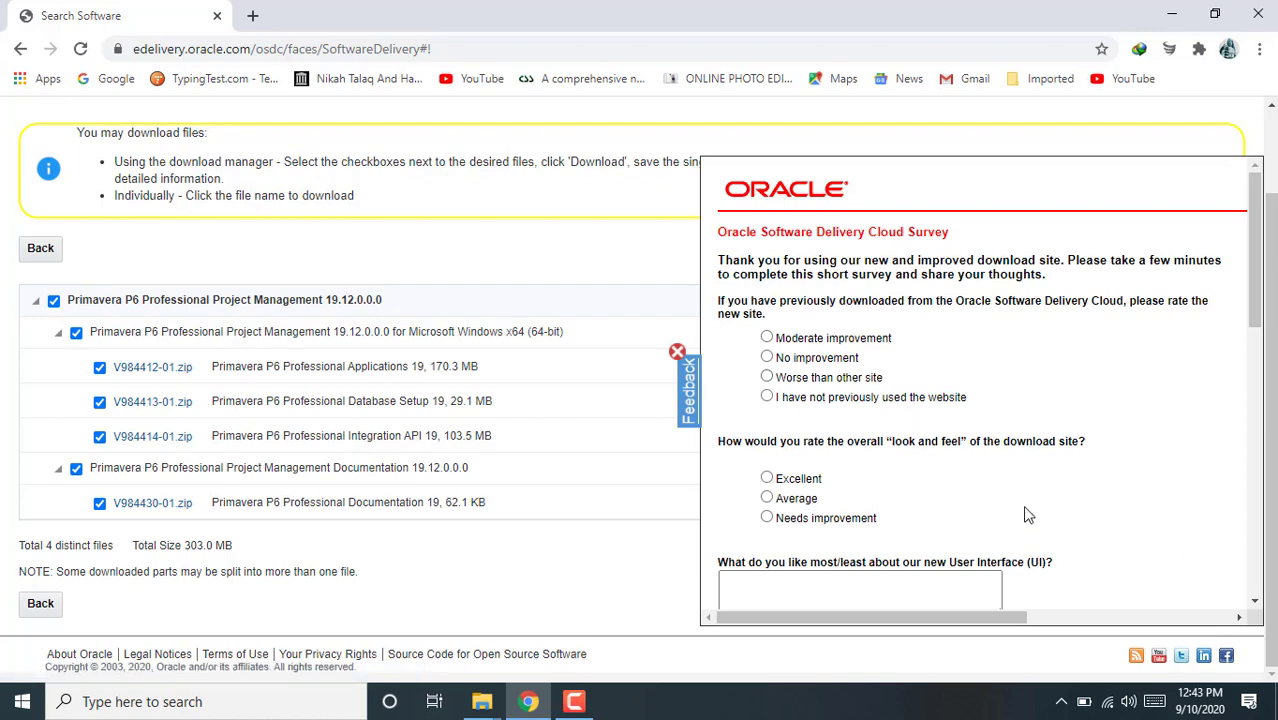
scroll(1097, 481, "down", 5)
scroll(1097, 481, "down", 3)
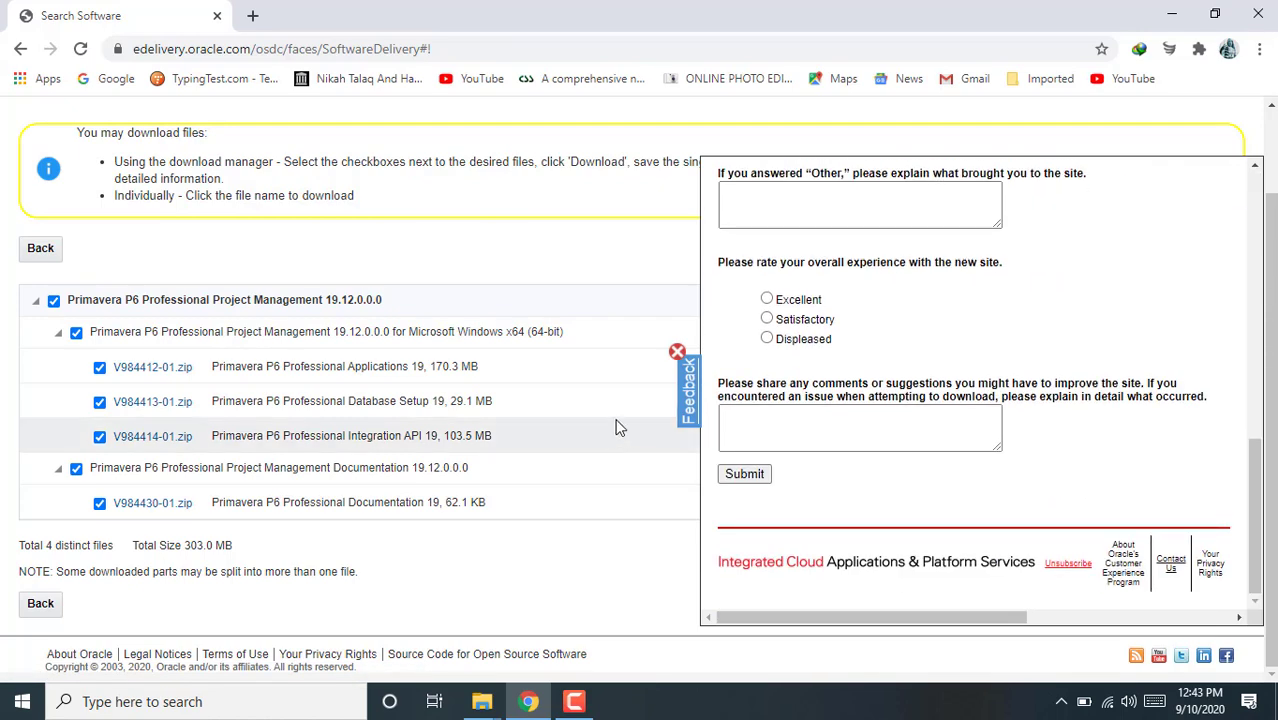
left_click(677, 352)
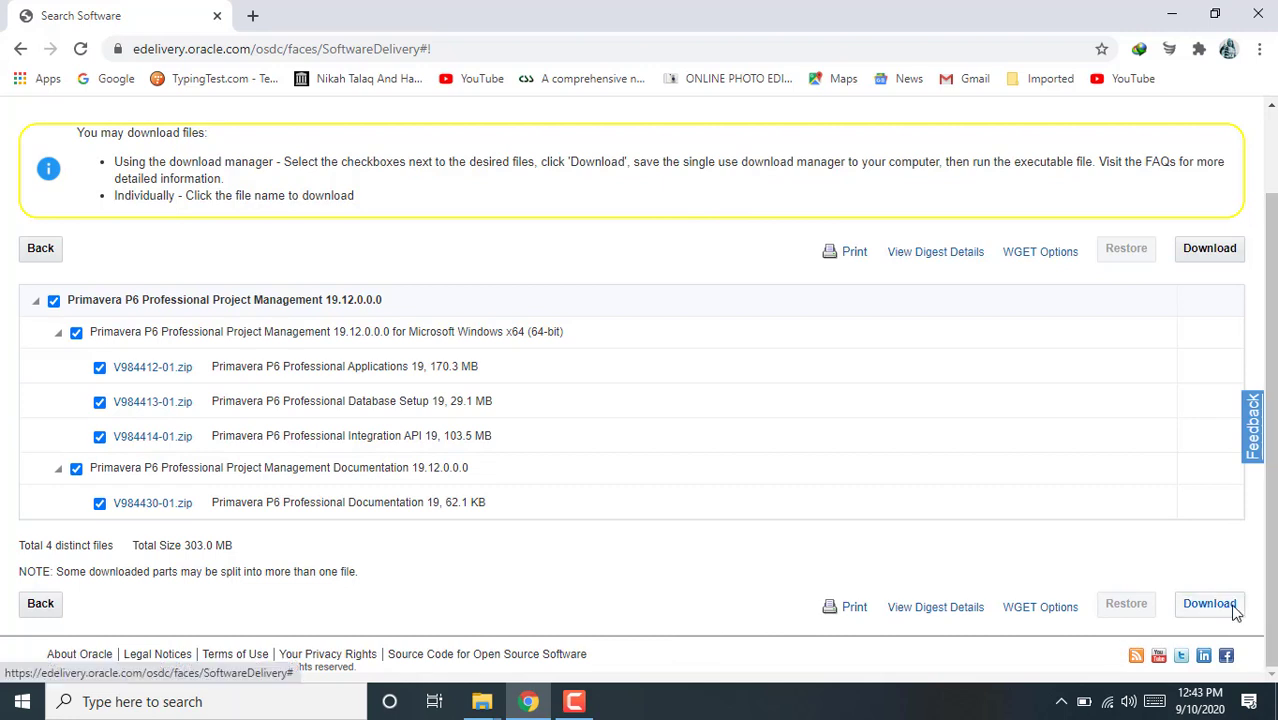
Download all four files via the download manager and launch Oracle_SSN_DLM_09100743.exe.
left_click(1210, 604)
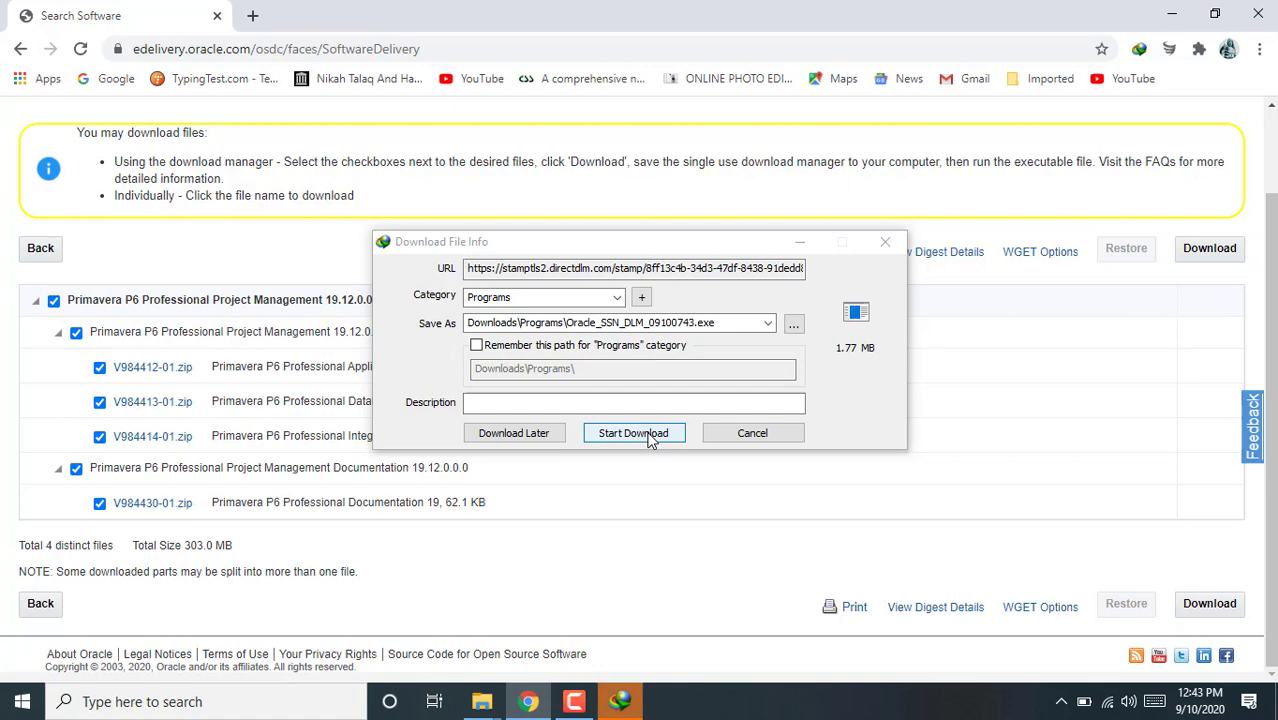
left_click(650, 437)
left_click(487, 412)
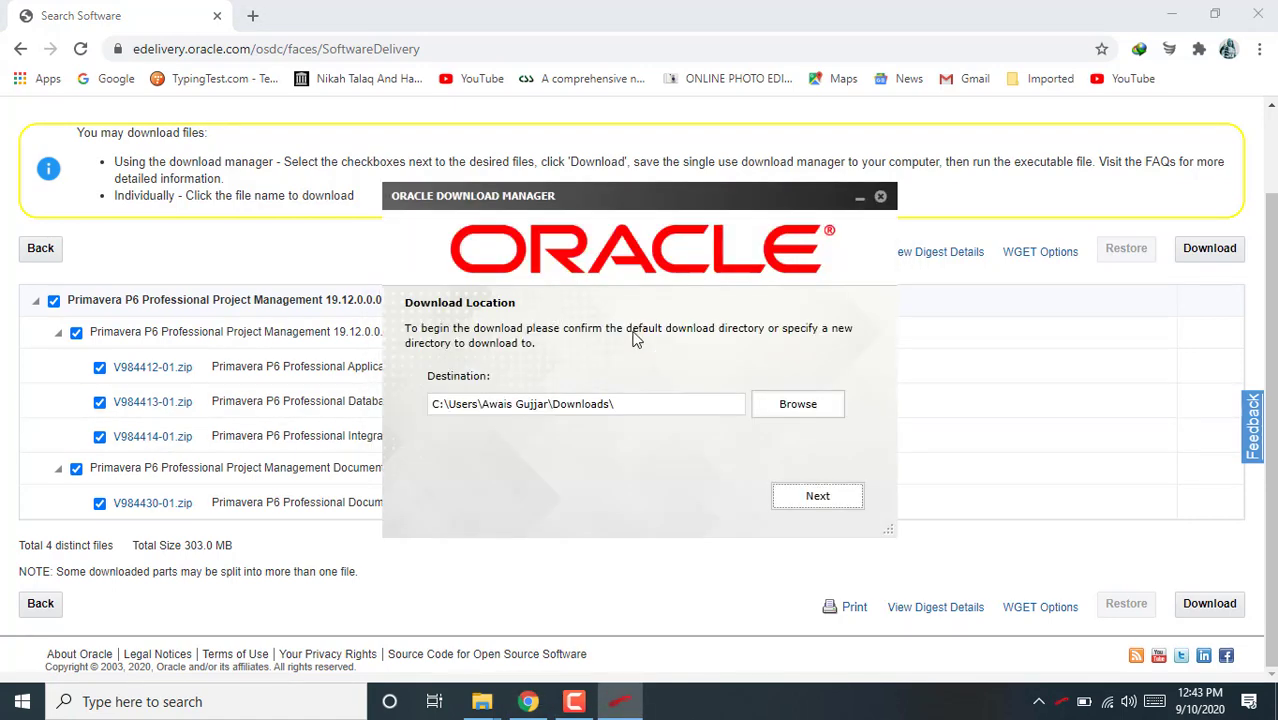
Keep Downloads as the destination and download V984430-01, V984413-01, V984414-01 and V984412-01.
left_click(814, 498)
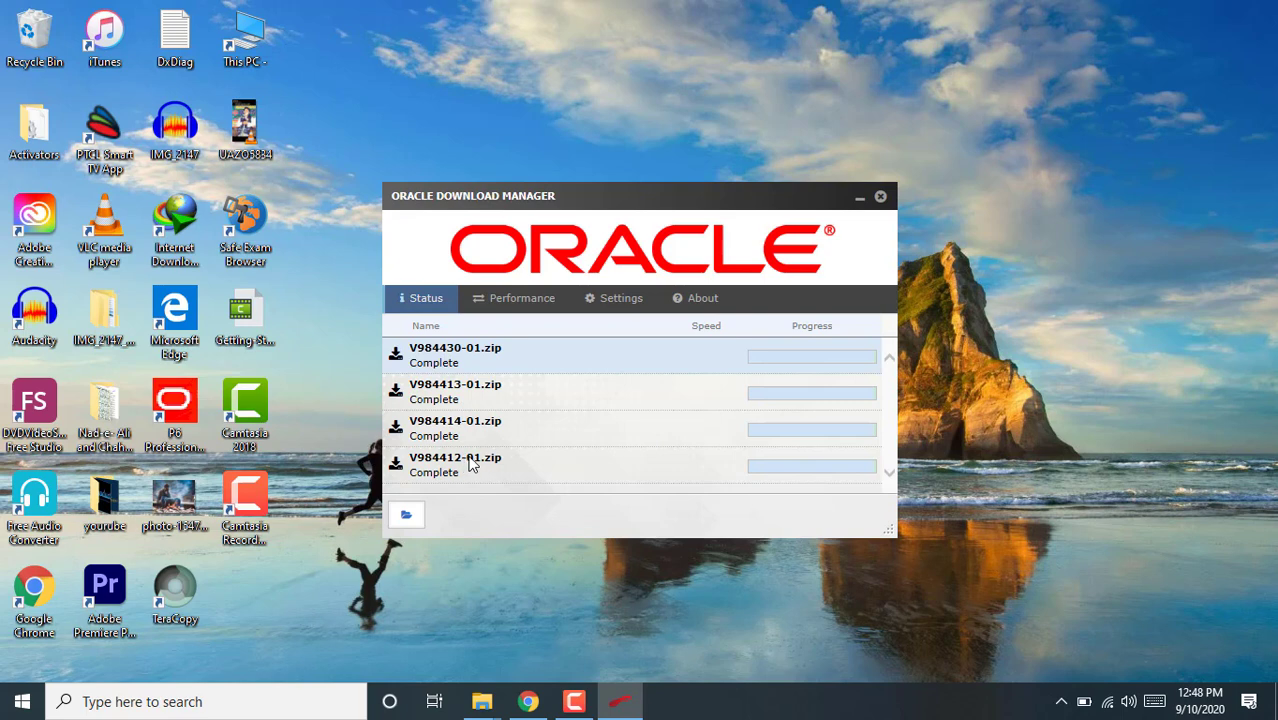
Minimize the download manager and cut the four Primavera zip archives from Downloads.
left_click(857, 203)
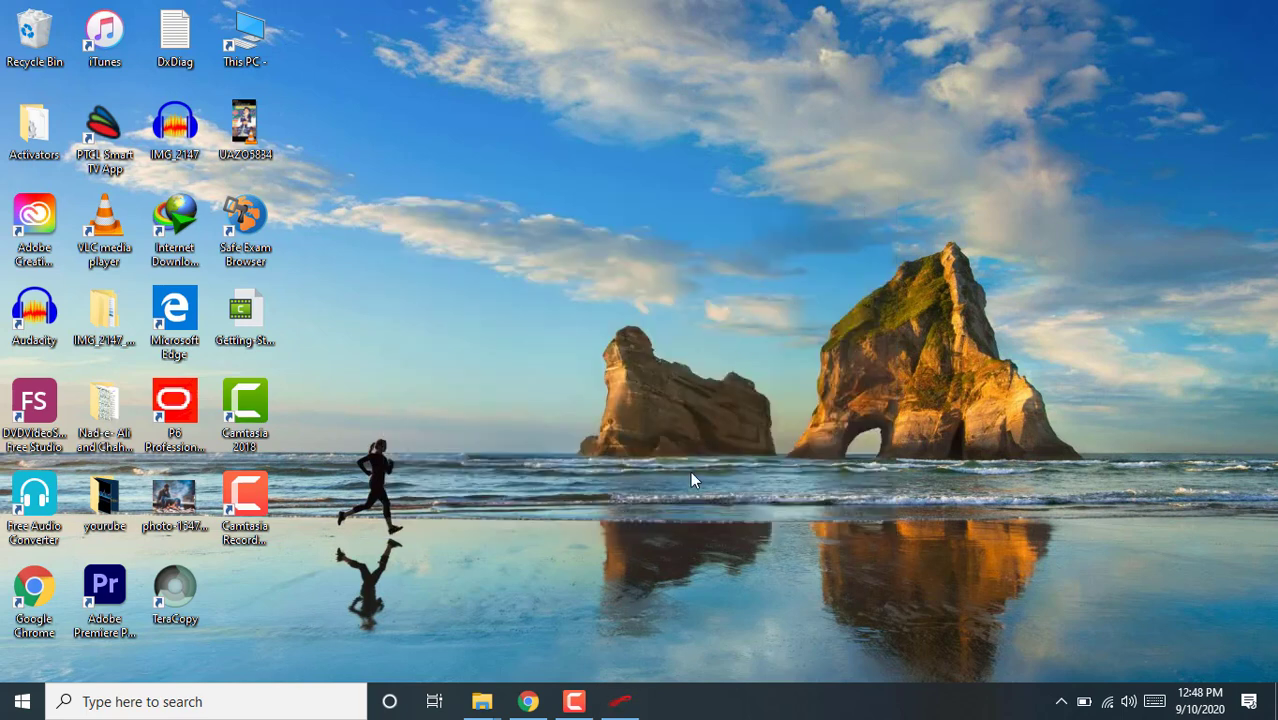
double_click(255, 55)
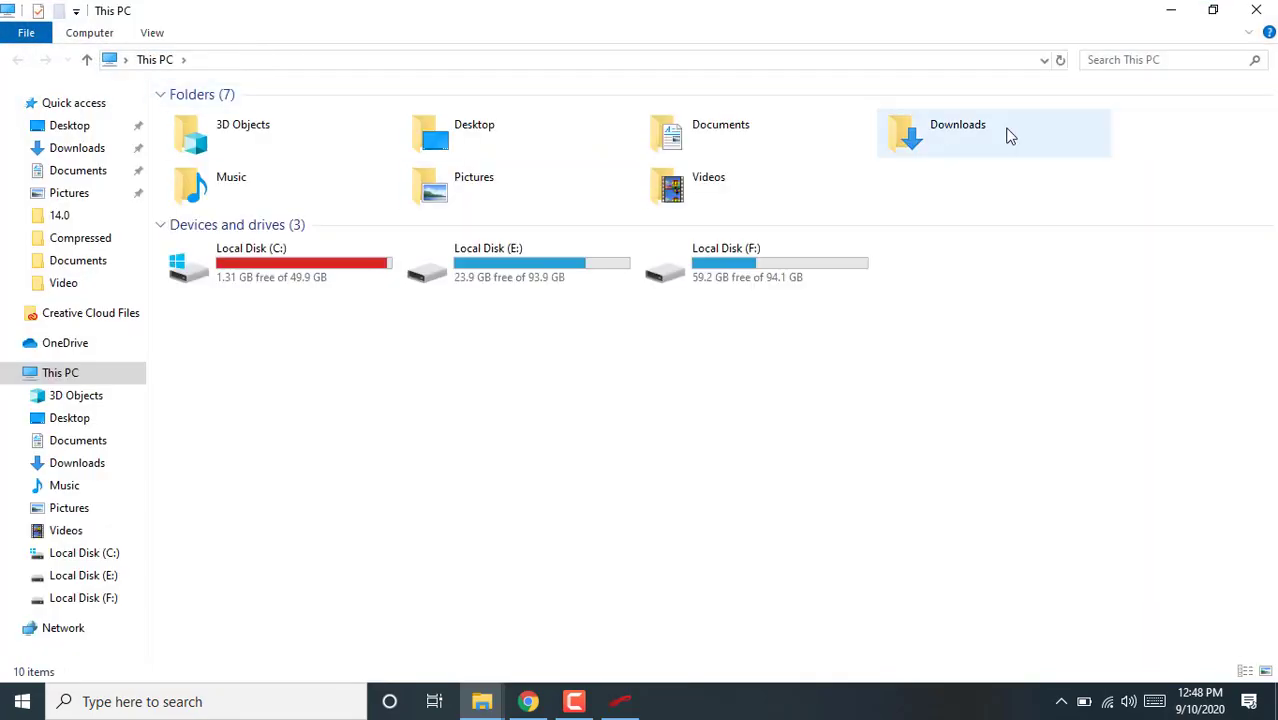
left_click(1007, 135)
double_click(1007, 135)
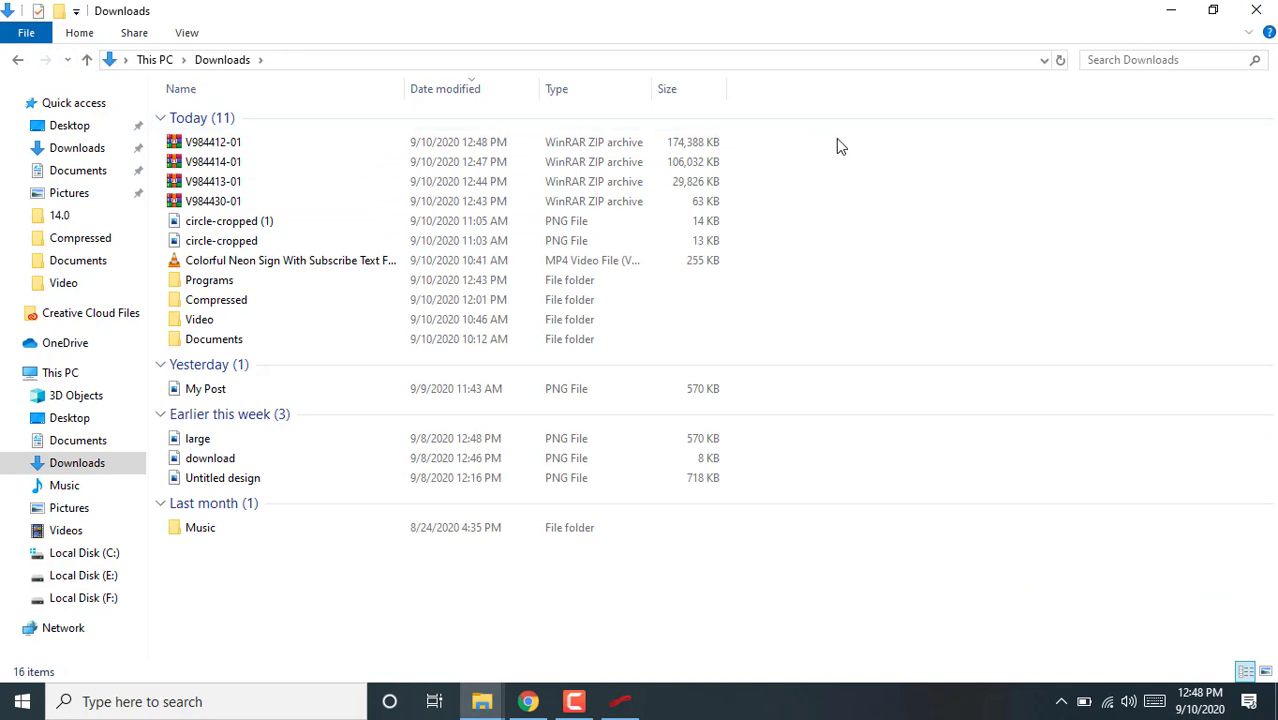
left_click_drag(838, 142, 700, 214)
right_click(959, 200)
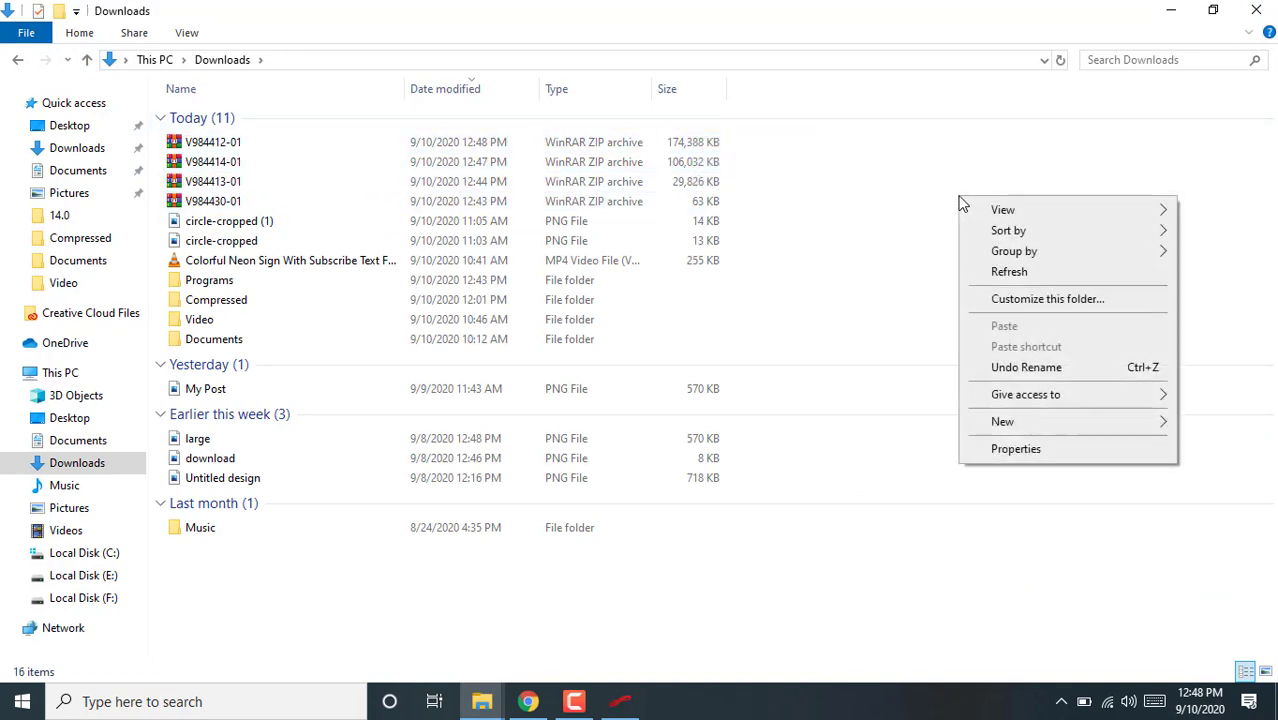
left_click(875, 157)
left_click_drag(800, 143, 673, 203)
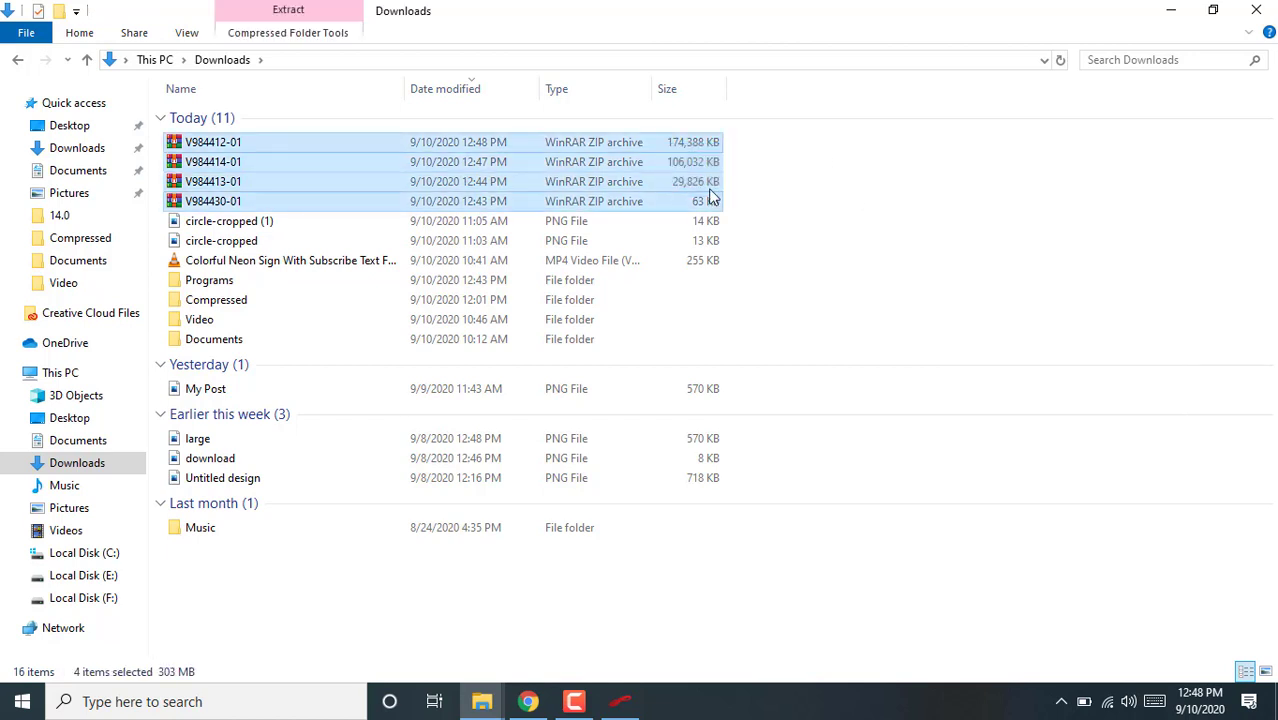
right_click(953, 184)
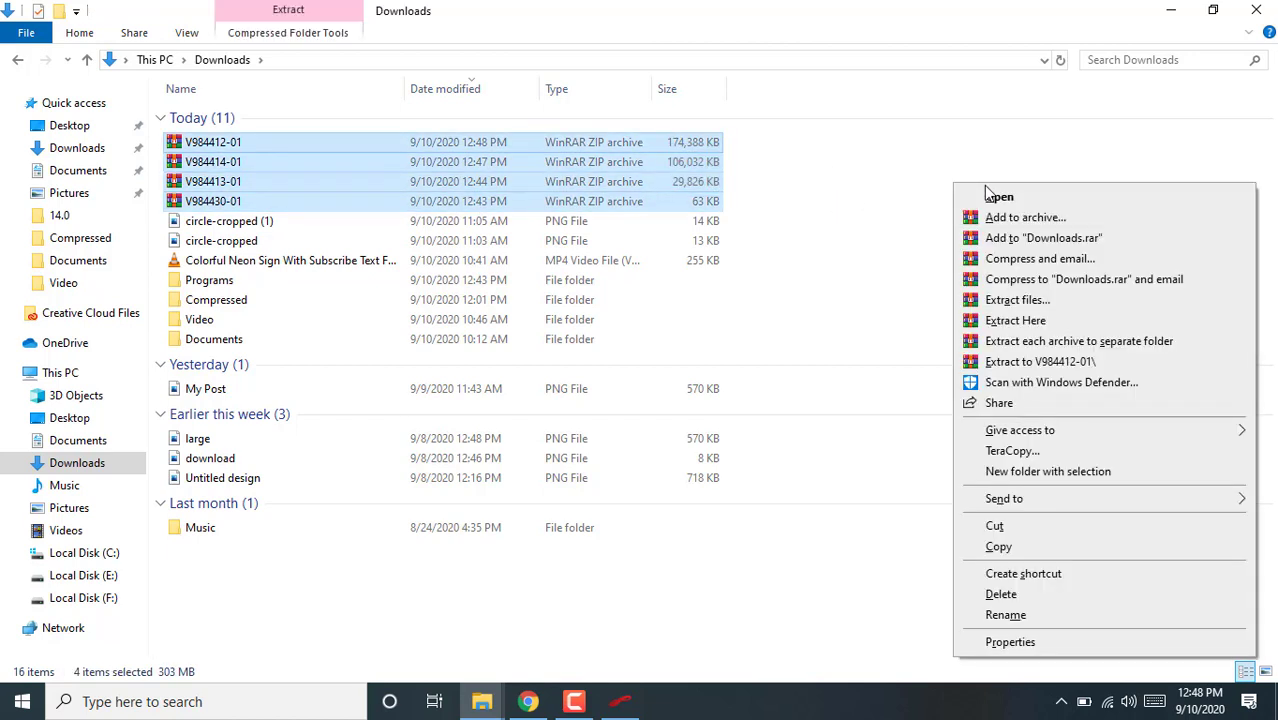
left_click(996, 527)
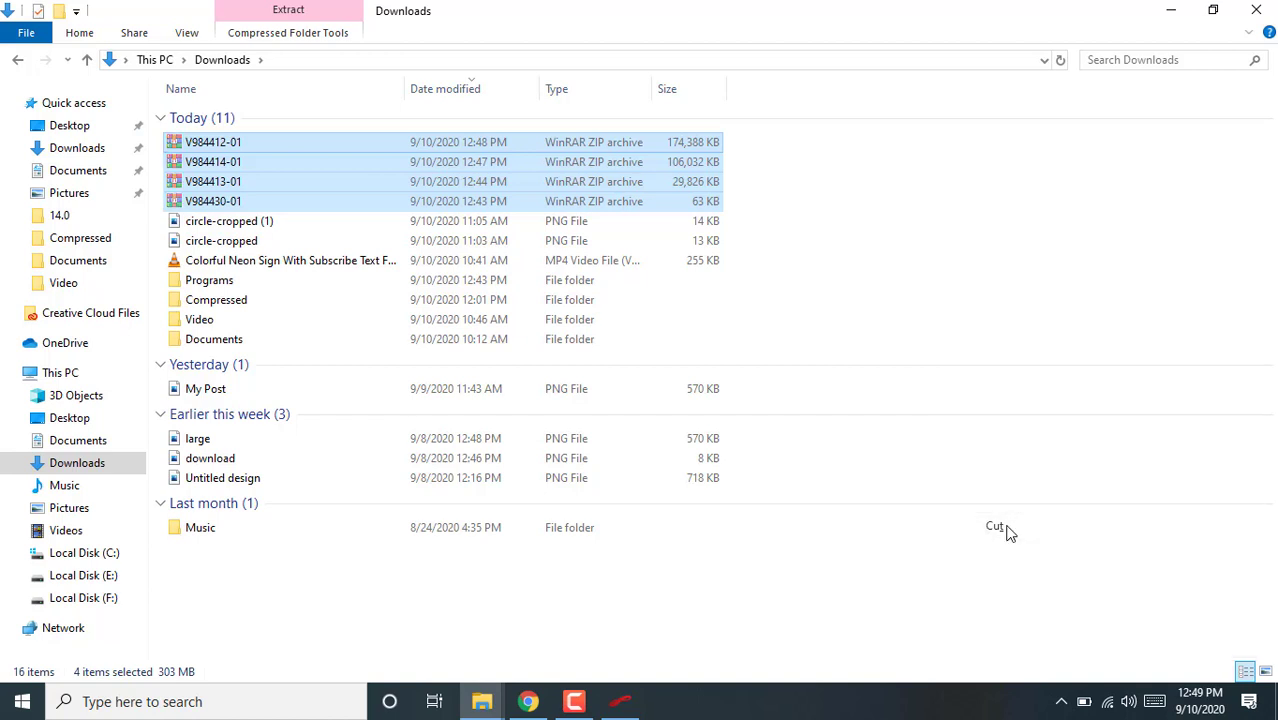
Paste the four archives into Documents\Primavera P6 and confirm the move.
left_click(88, 152)
left_click(85, 171)
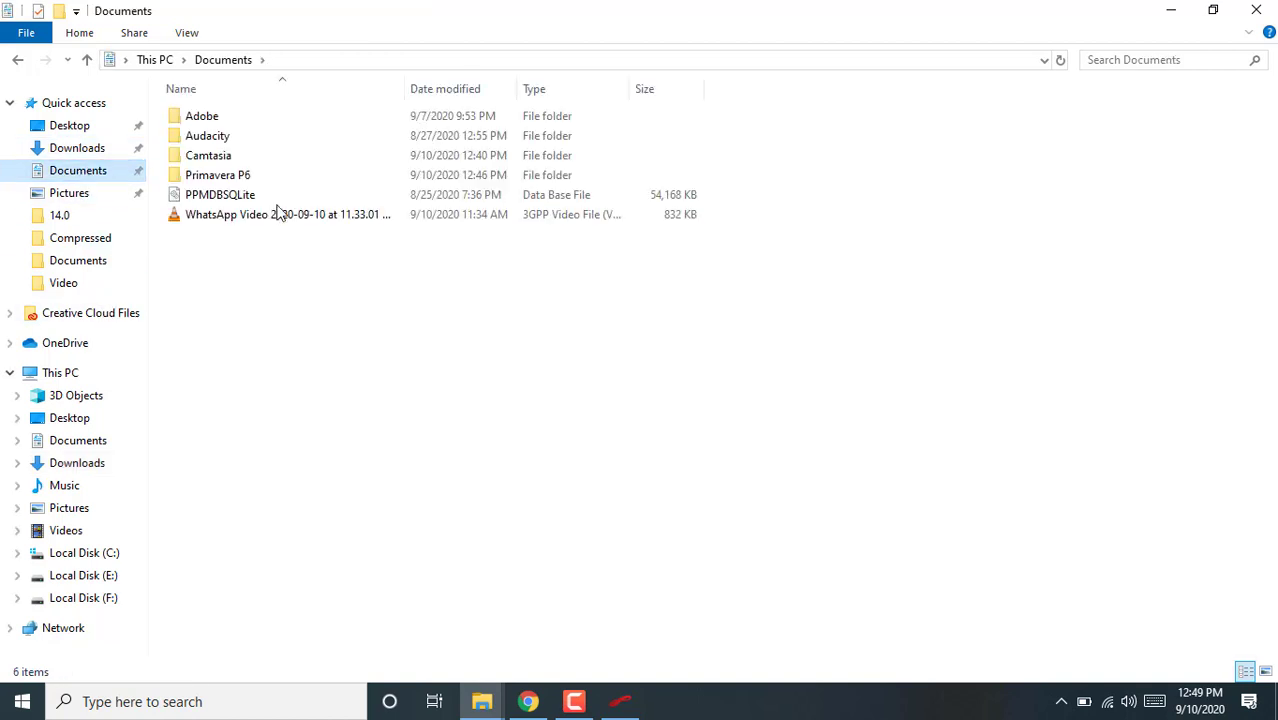
double_click(253, 177)
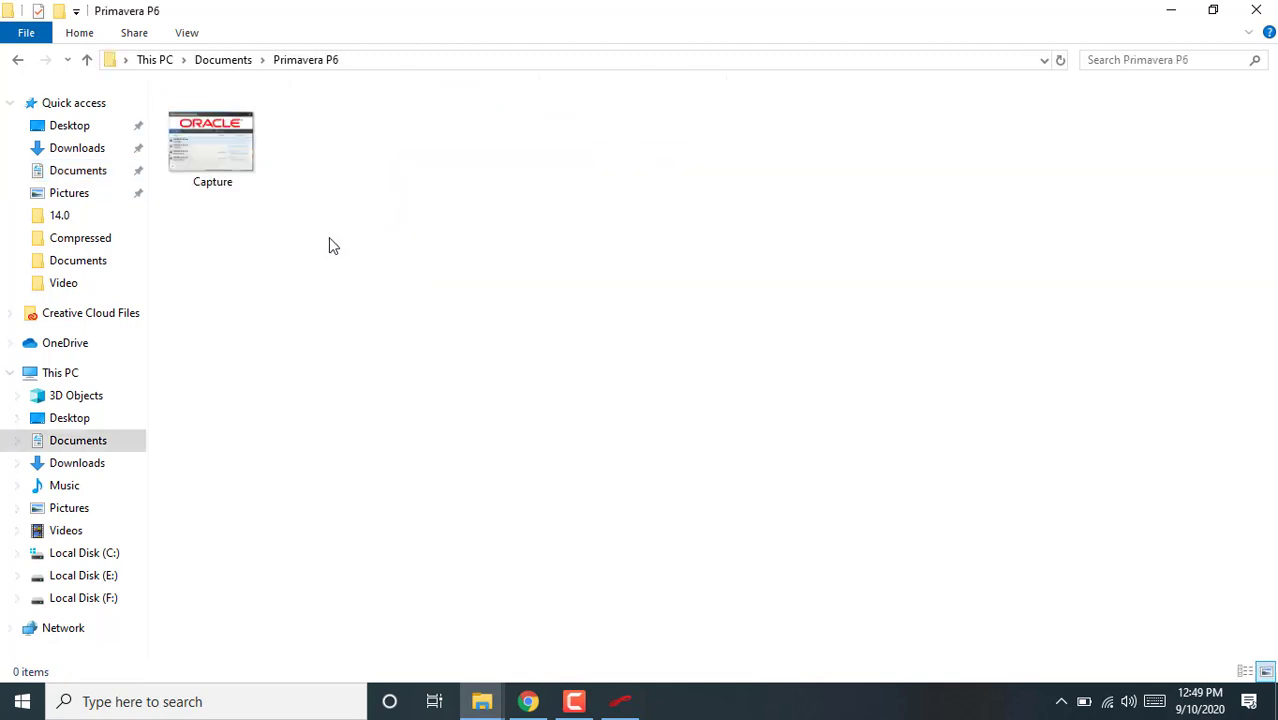
right_click(334, 222)
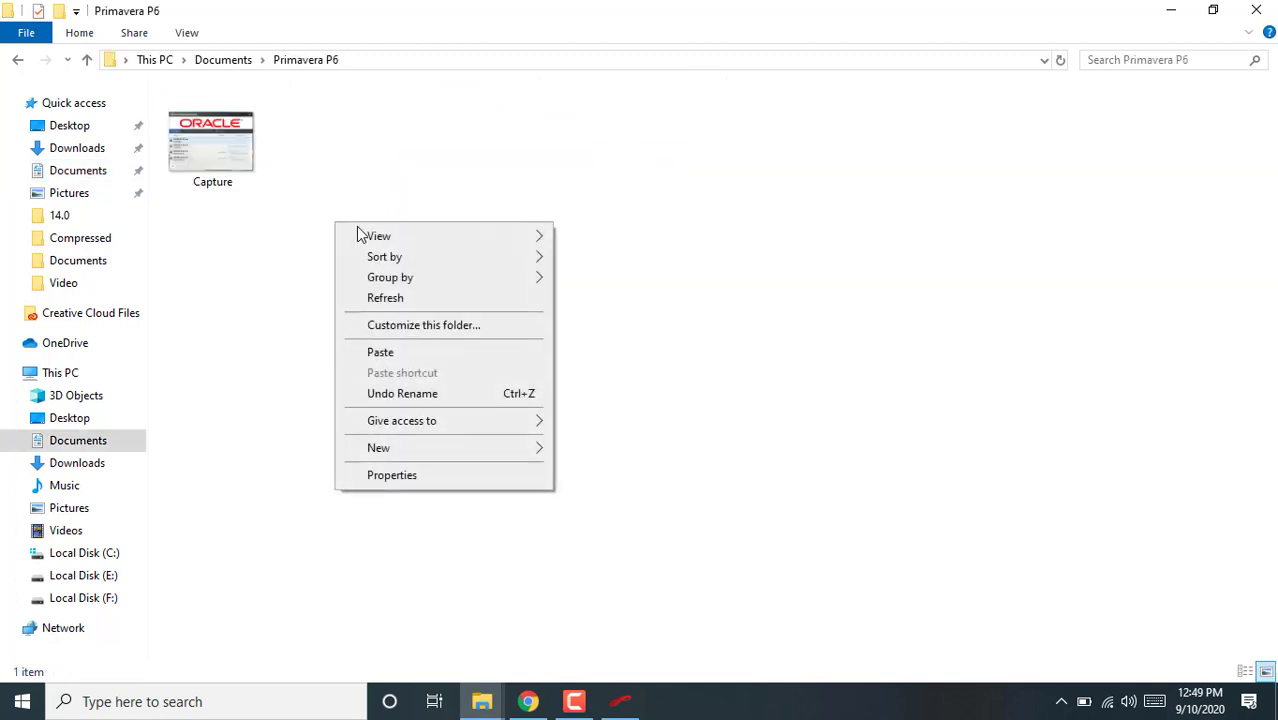
left_click(381, 353)
left_click(484, 380)
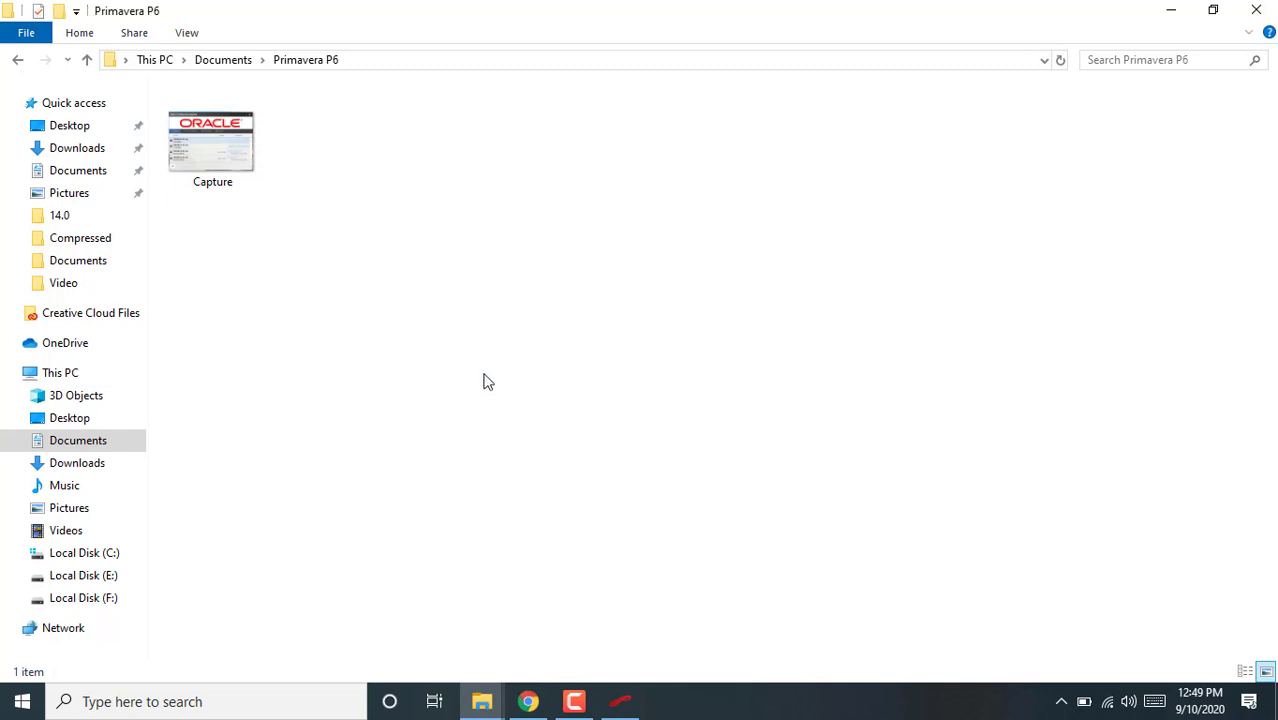